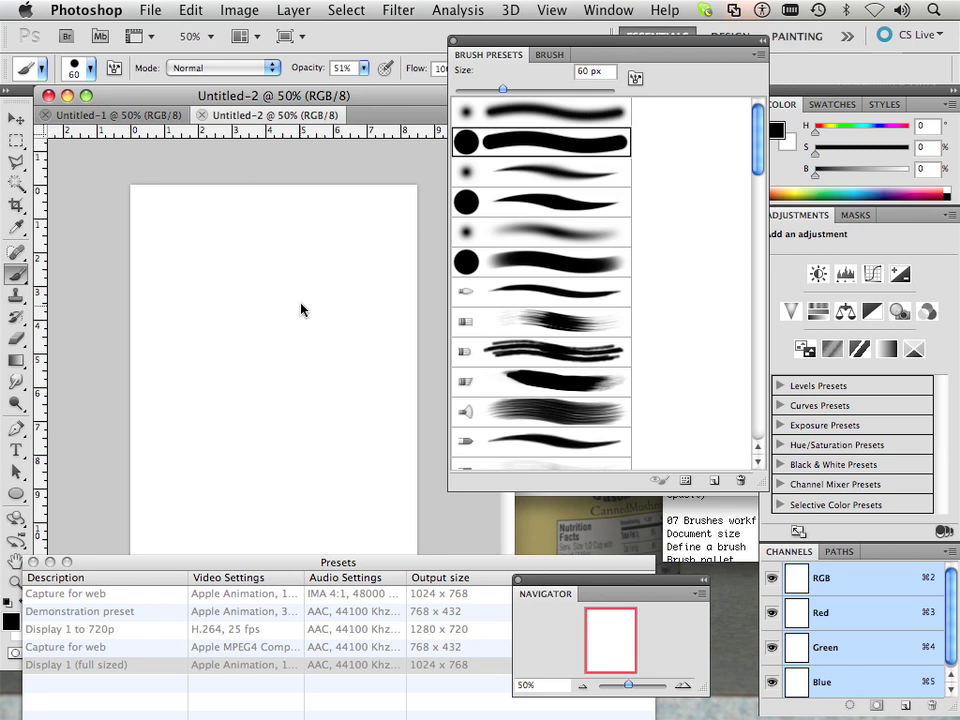
Paint several short overlapping test strokes with the 60 px hard round brush at 51% opacity in the page's upper right area.
mouse_move(324, 306)
left_mouse_down()
mouse_move(355, 356)
mouse_move(346, 328)
mouse_move(368, 275)
mouse_move(356, 376)
mouse_move(373, 347)
left_mouse_up()
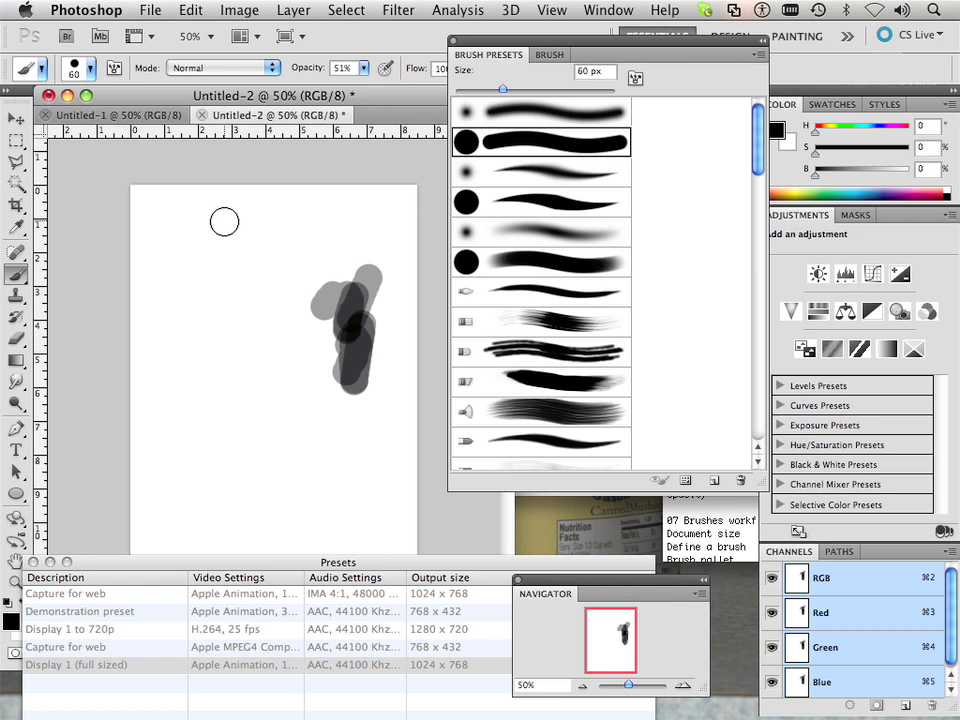
Examine the ways to reach the brush presets: the tool's brush picker, the Brush Presets panel and the on-canvas picker.
left_click(91, 69)
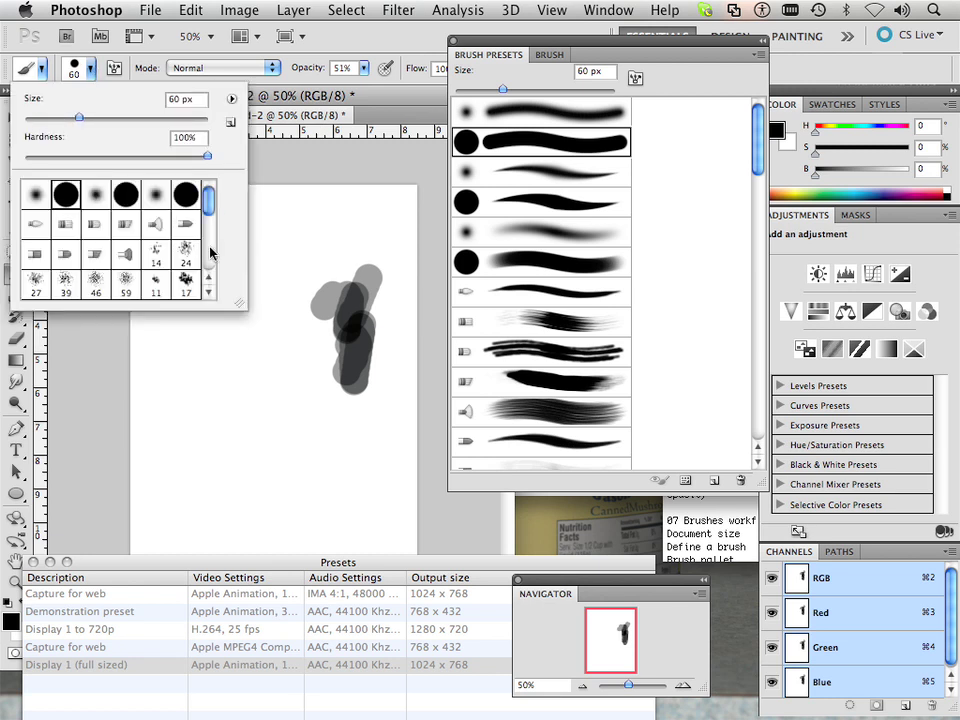
mouse_move(209, 199)
left_mouse_down()
mouse_move(210, 229)
mouse_move(246, 253)
left_mouse_up()
key("Return")
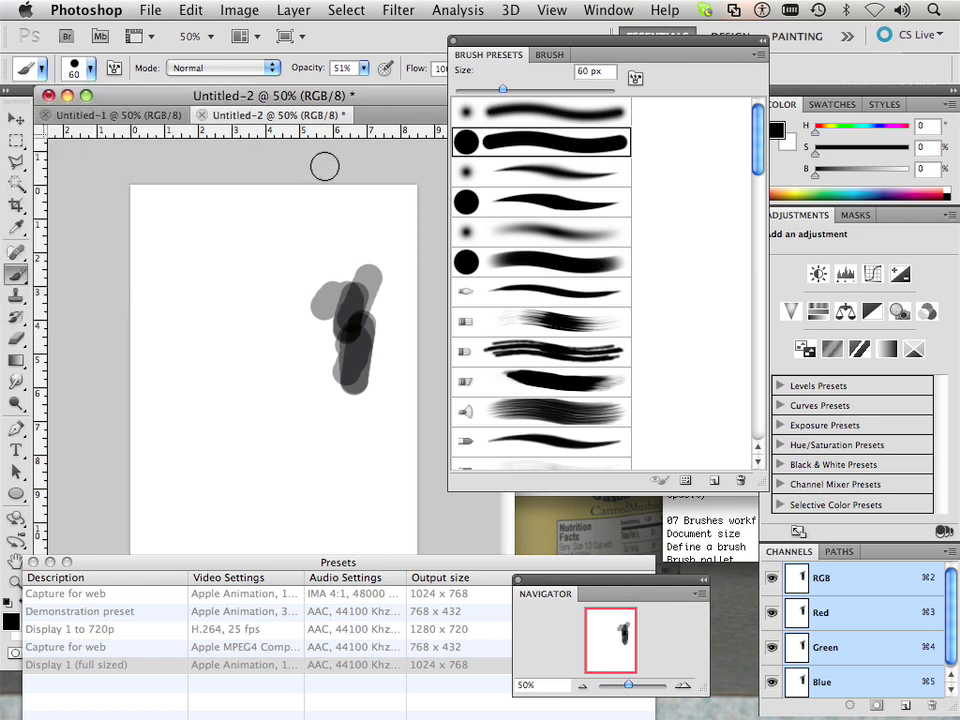
left_click(612, 10)
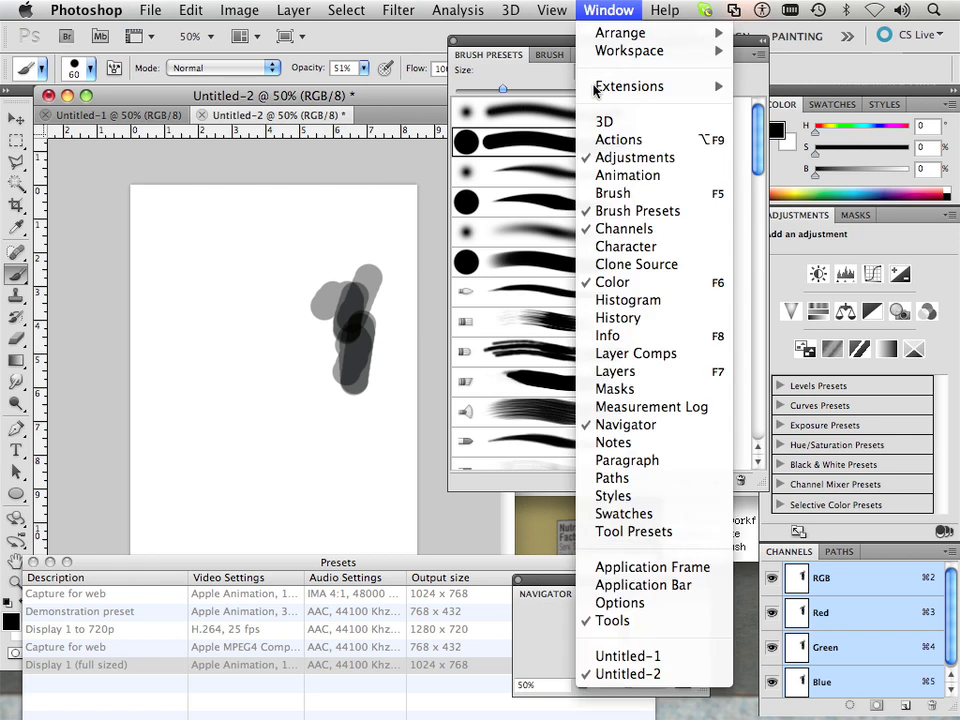
left_click(622, 219)
left_click(620, 9)
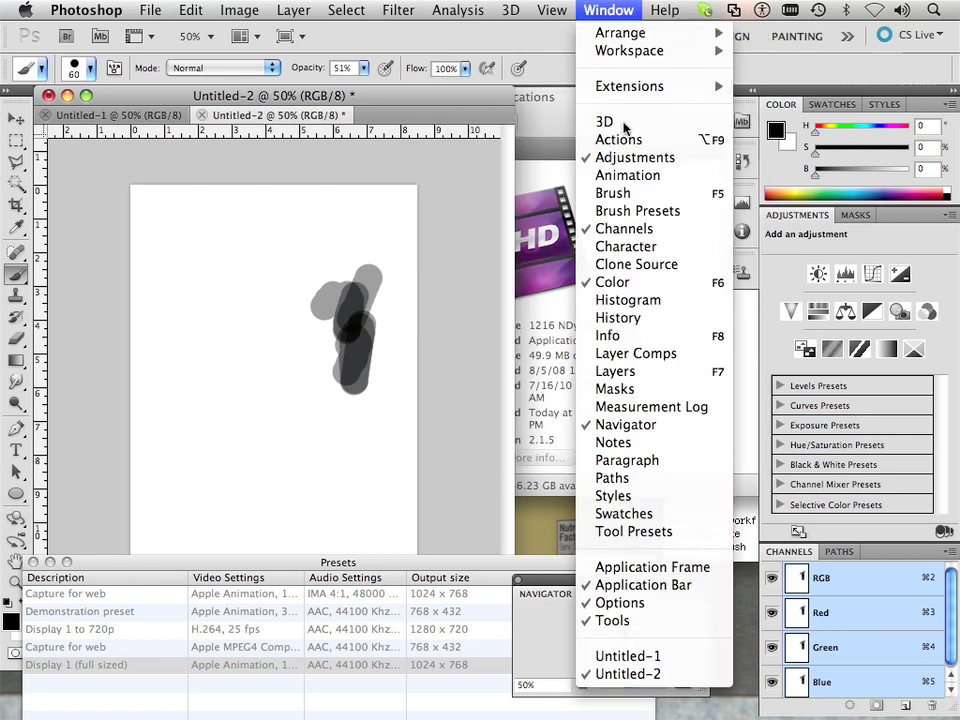
left_click(640, 210)
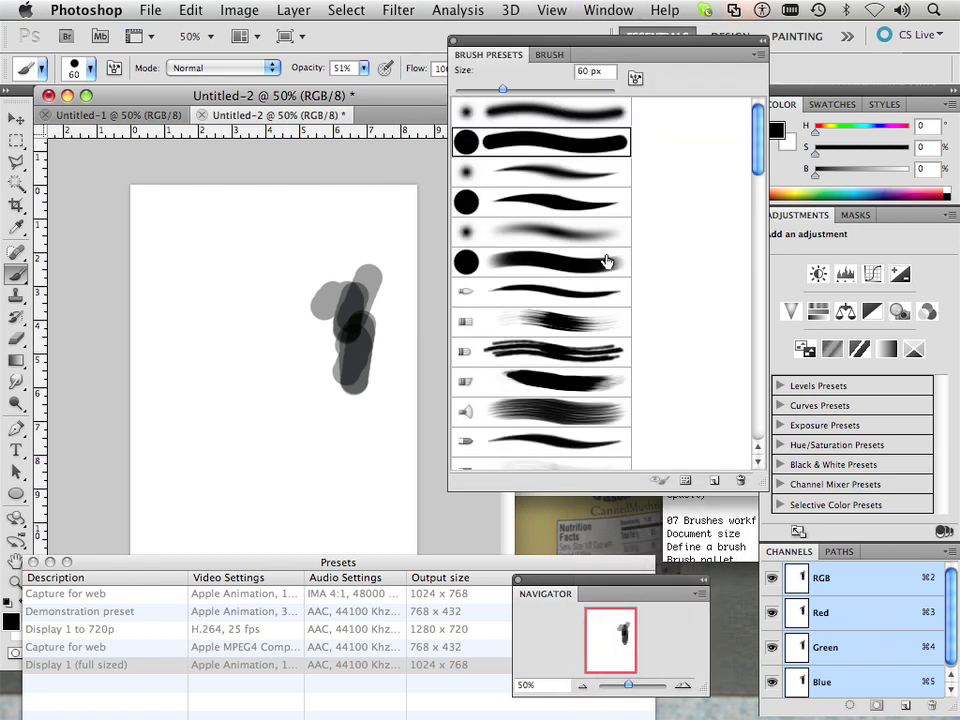
right_click(273, 270)
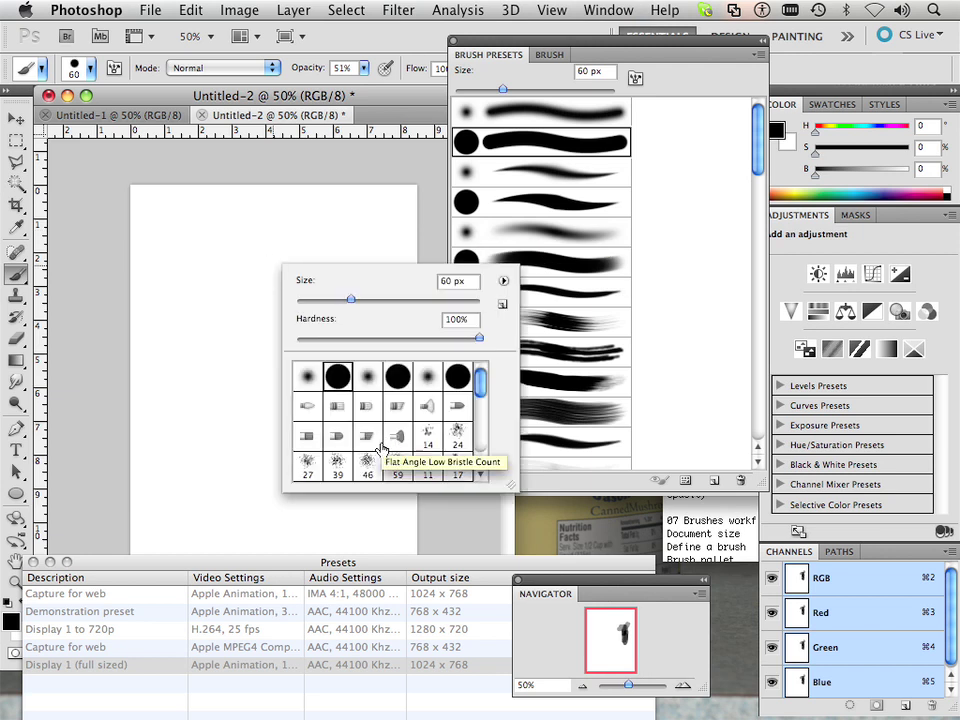
left_click(760, 152)
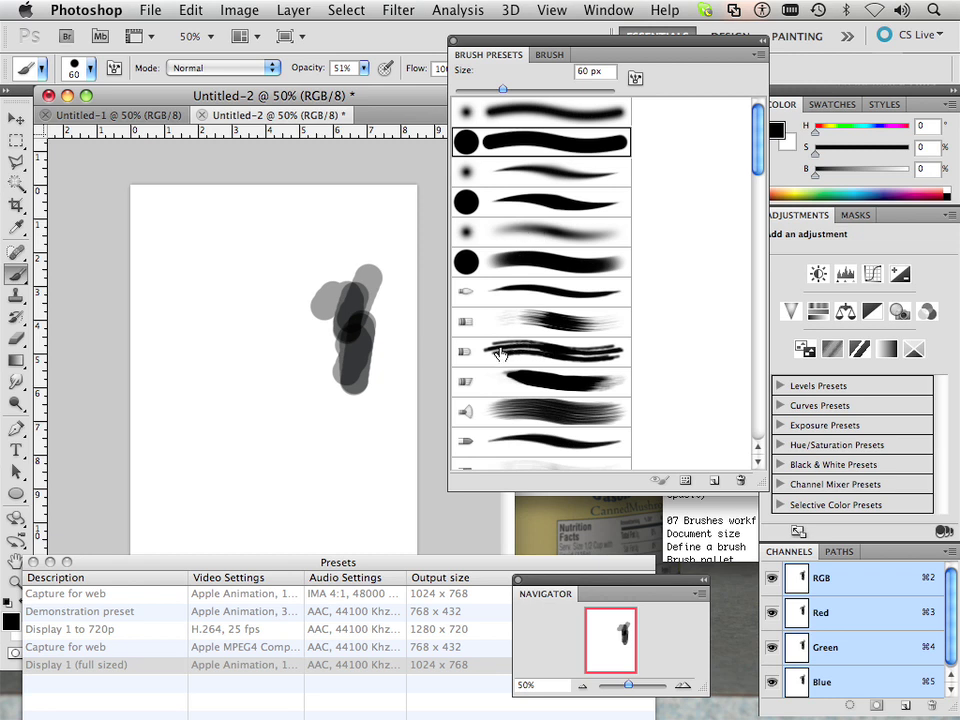
Choose the hard round brush preset with tapered stroke ends and show its detailed brush settings.
left_click(508, 212)
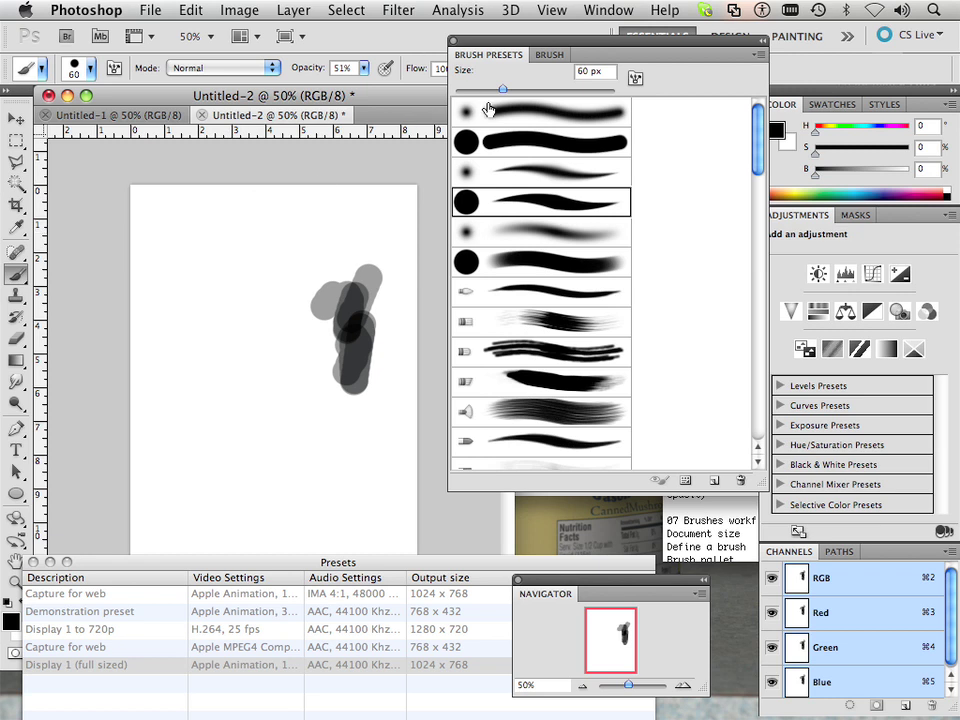
left_click(549, 54)
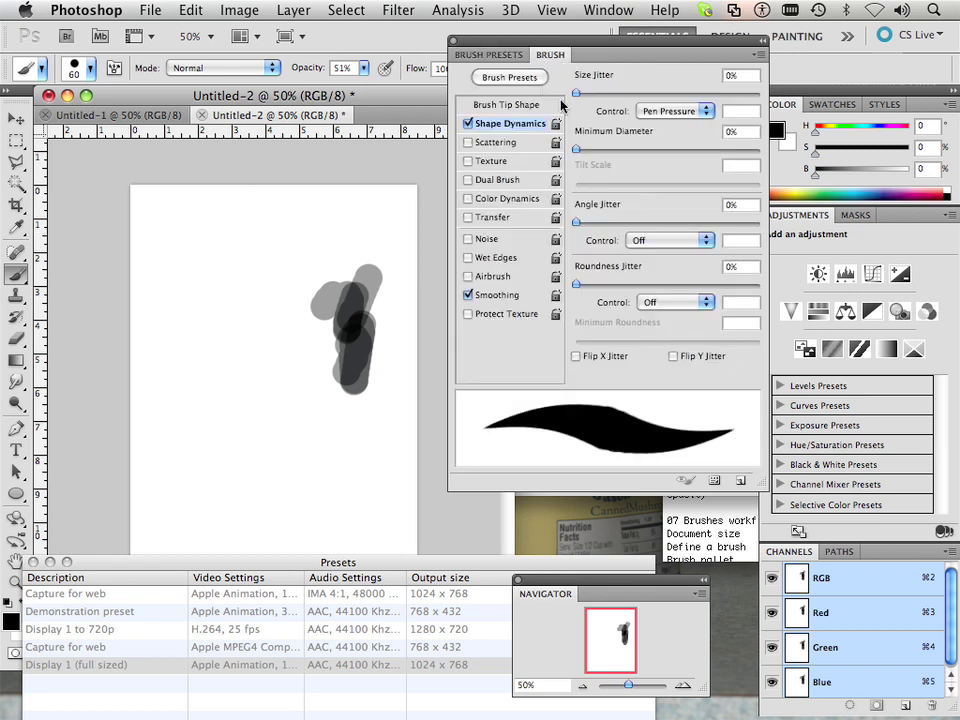
left_click(608, 10)
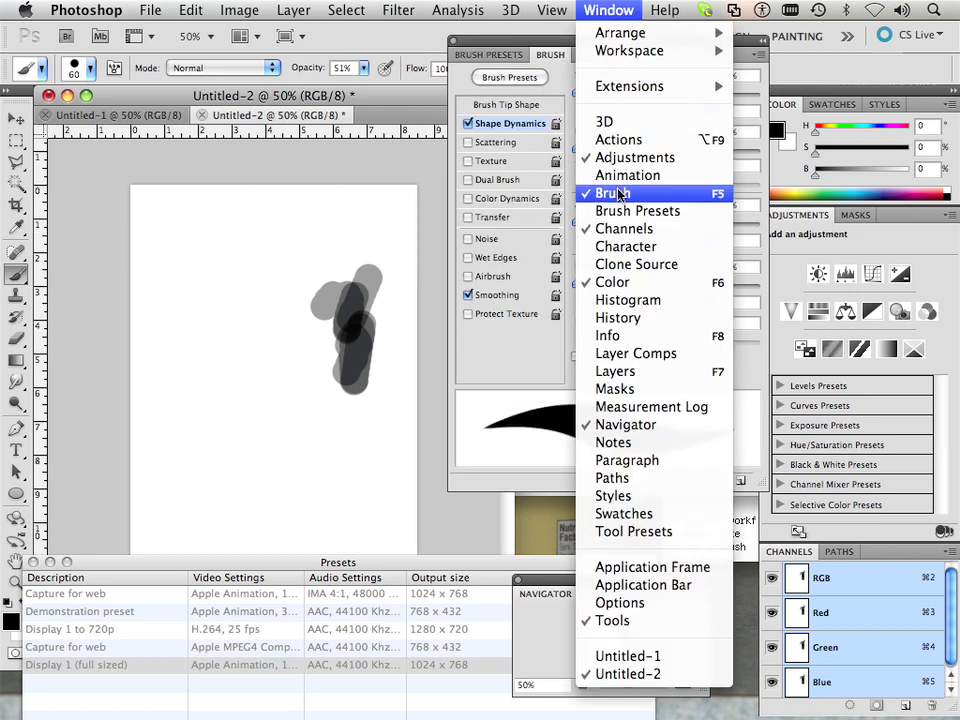
left_click(475, 78)
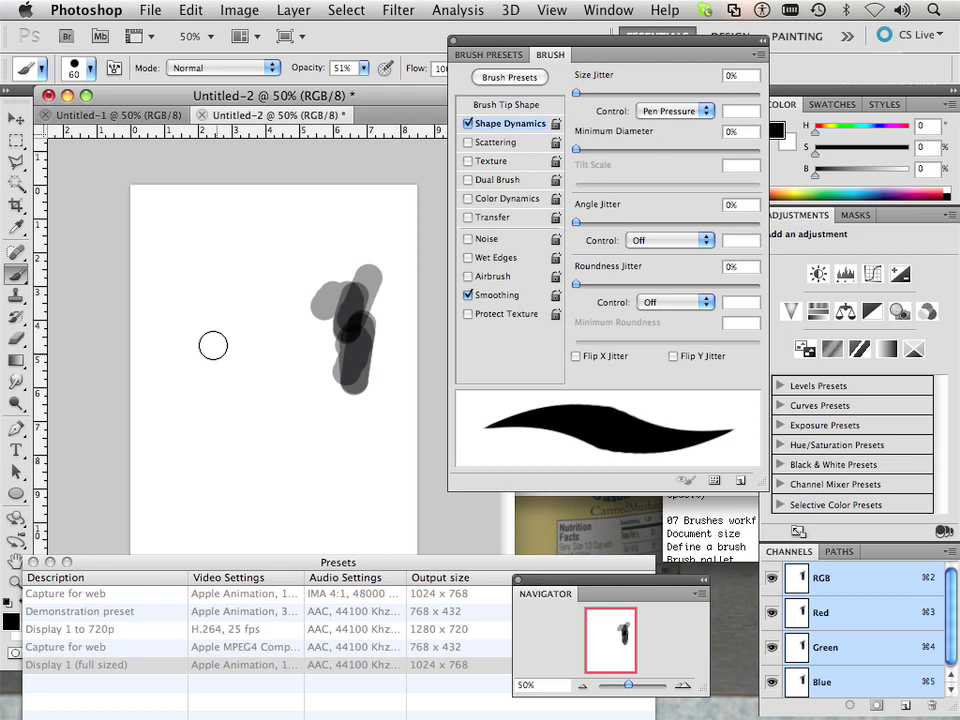
Dab dots of different sizes across the page by varying the pen pressure, and add short overlapping strokes near the top.
left_click(194, 299)
left_click(212, 330)
left_click(226, 368)
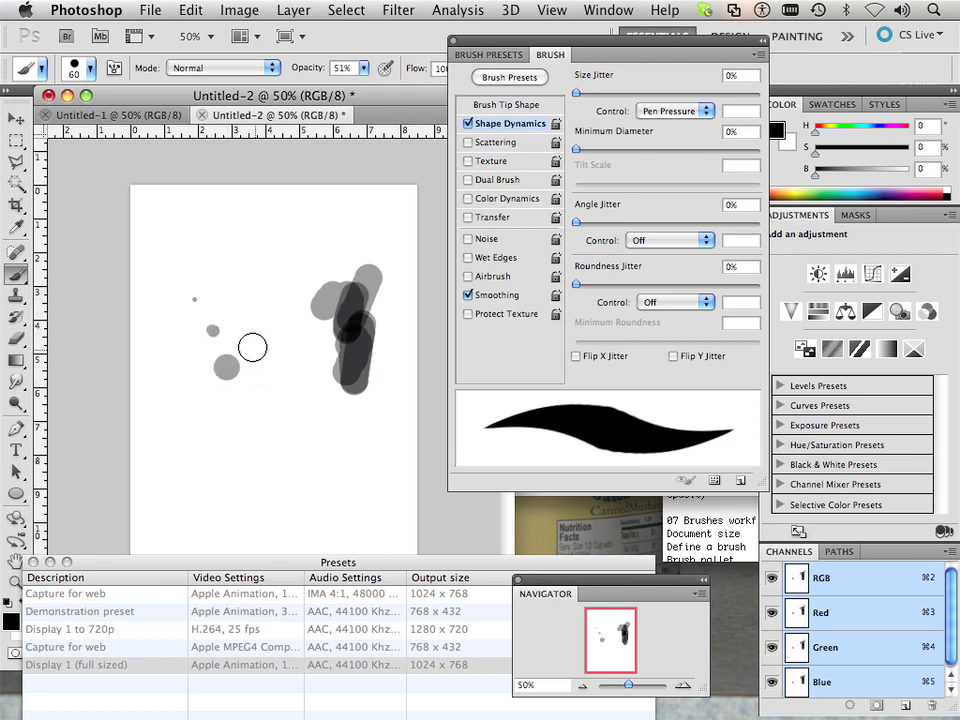
left_click(252, 347)
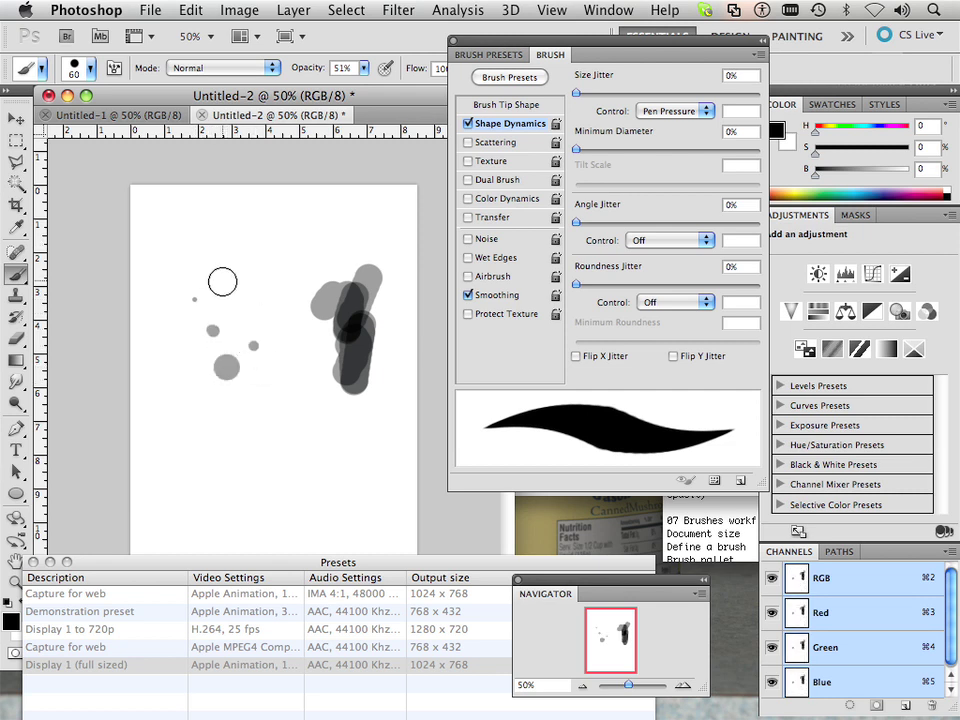
left_click(247, 299)
left_click(270, 328)
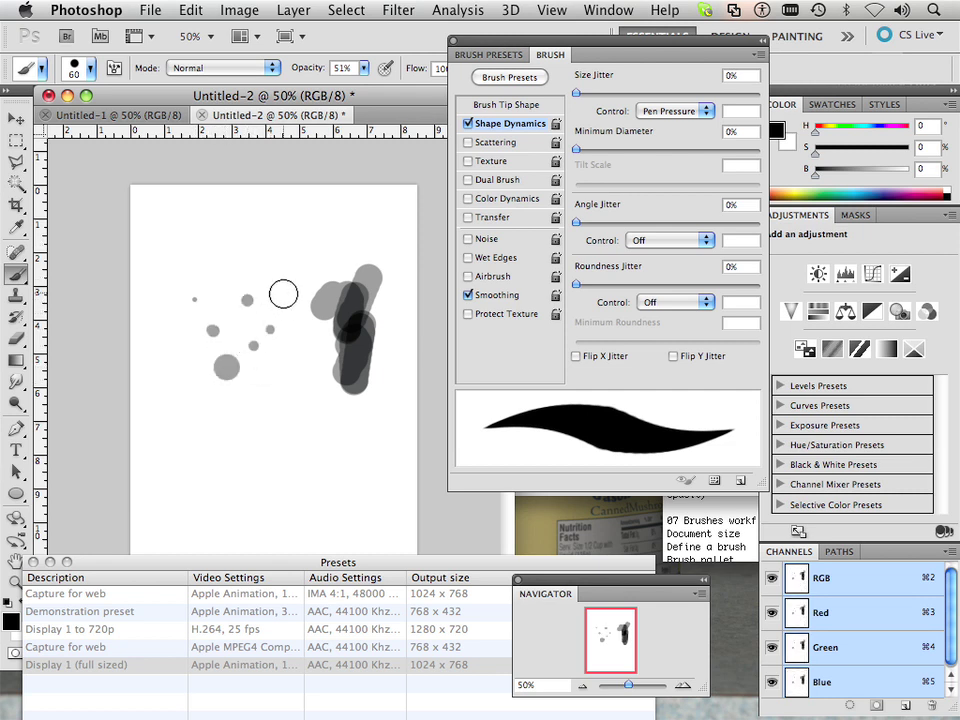
left_click(279, 288)
left_click(307, 381)
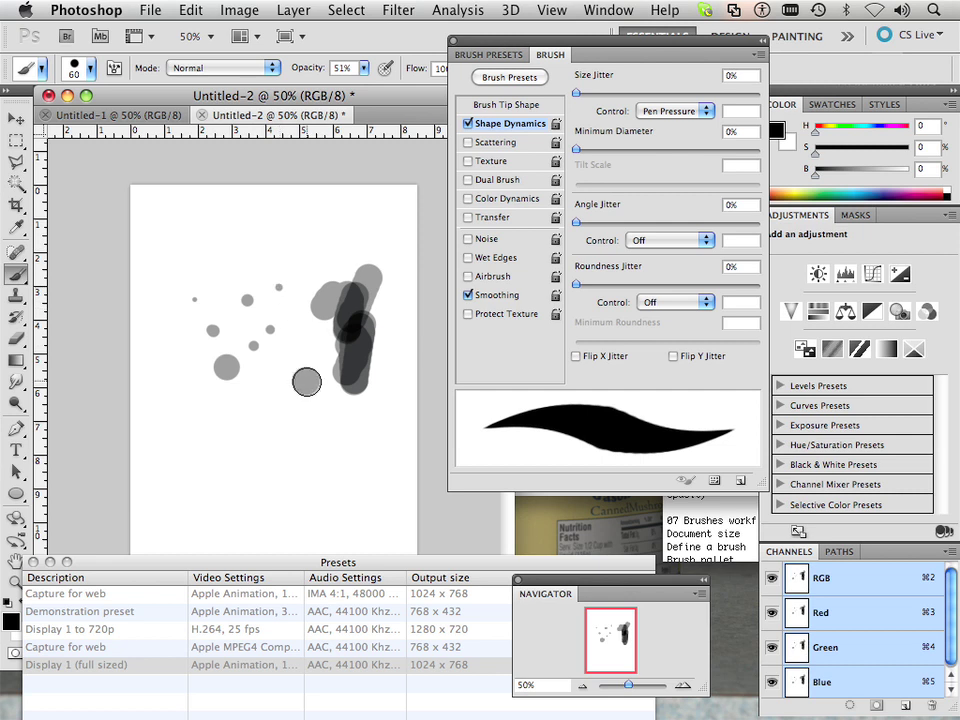
left_click(241, 454)
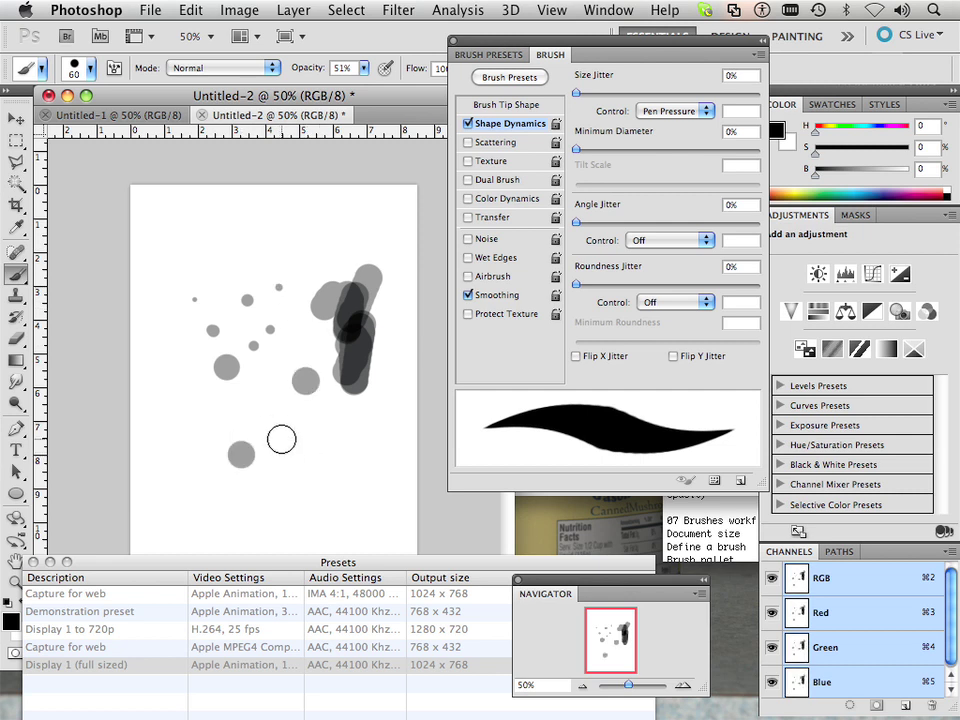
left_click(281, 438)
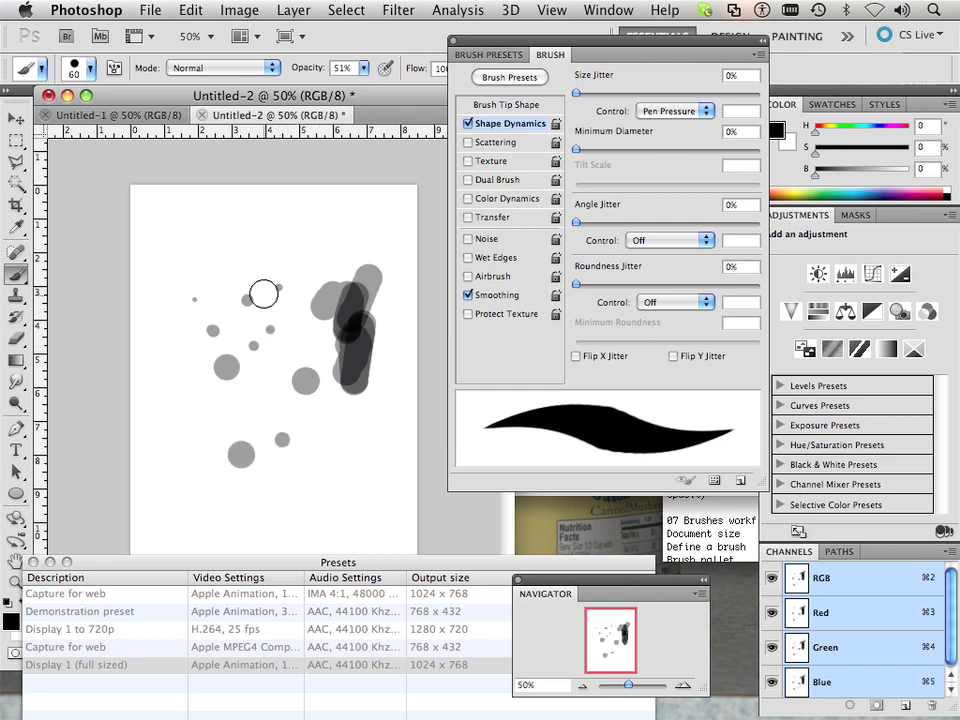
left_click(256, 251)
left_click(270, 329)
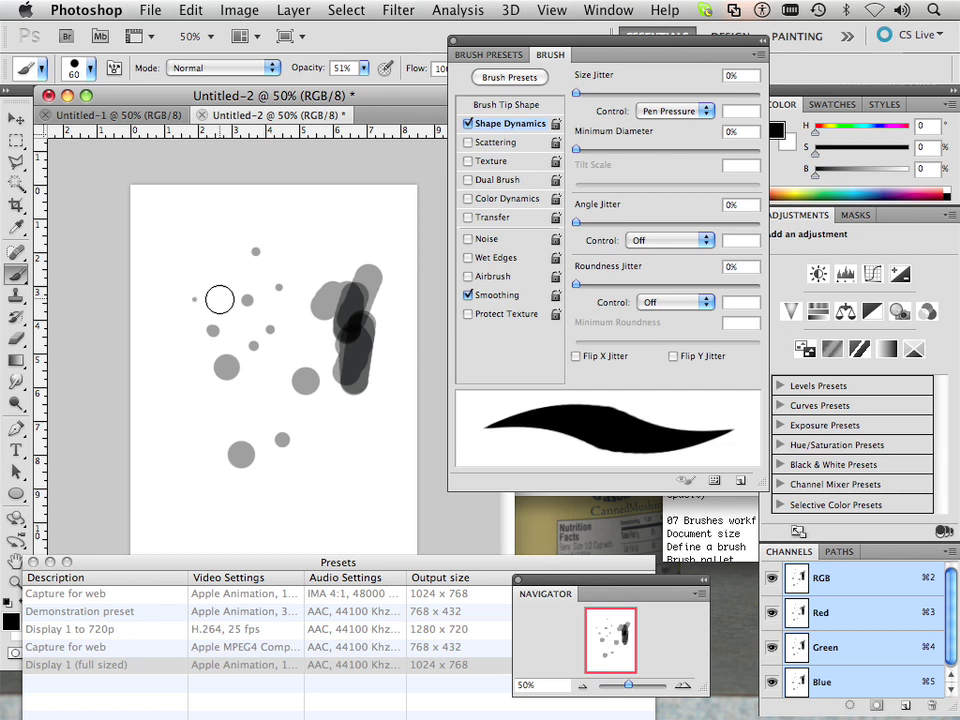
left_click(285, 254)
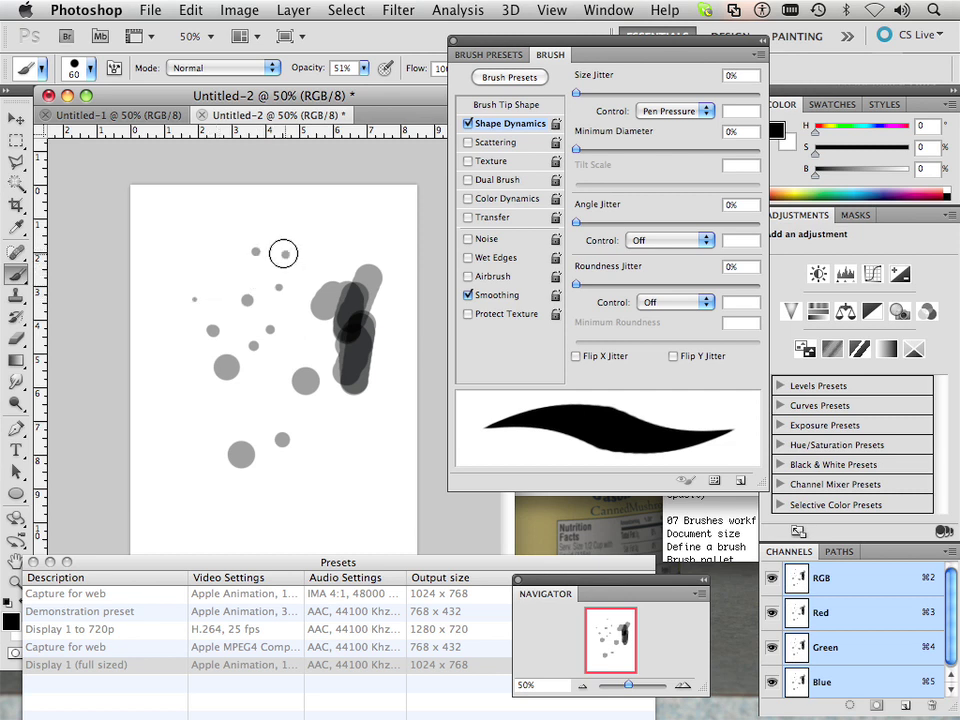
mouse_move(284, 253)
left_mouse_down()
mouse_move(307, 251)
mouse_move(308, 278)
left_mouse_up()
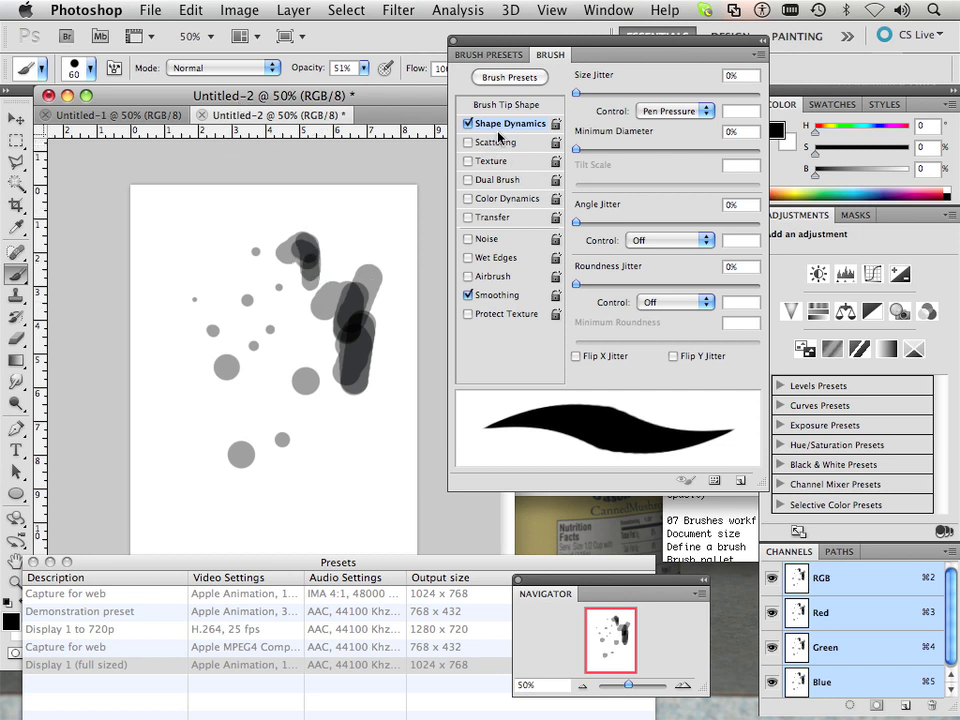
Set the Size Jitter control to Off and paint a long vertical stroke of even width along the page's left side.
left_click(651, 114)
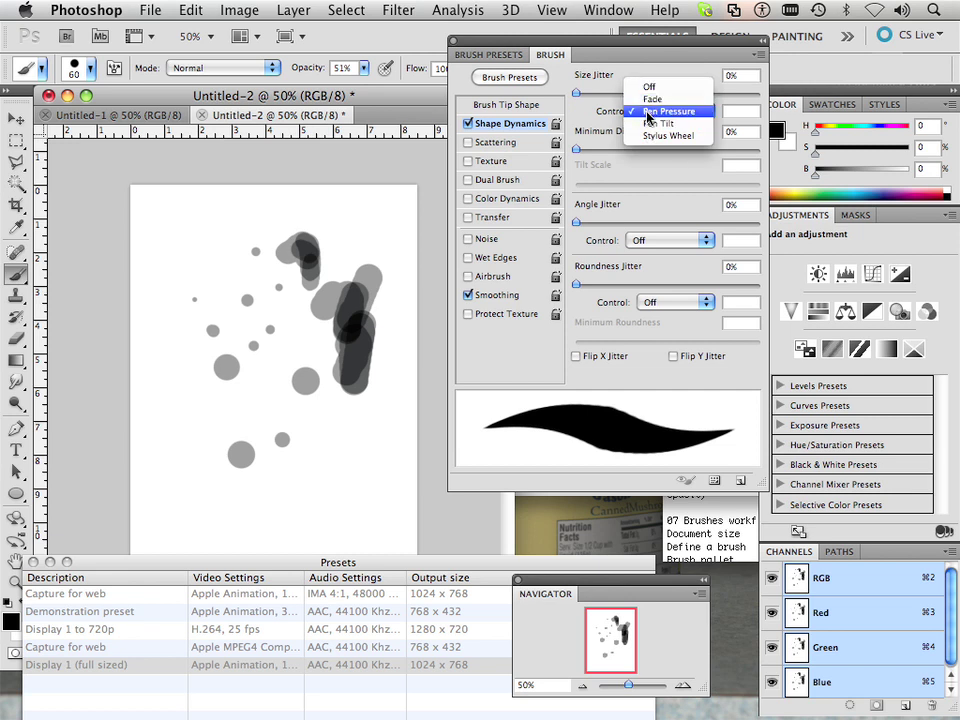
left_click(648, 114)
left_click(633, 113)
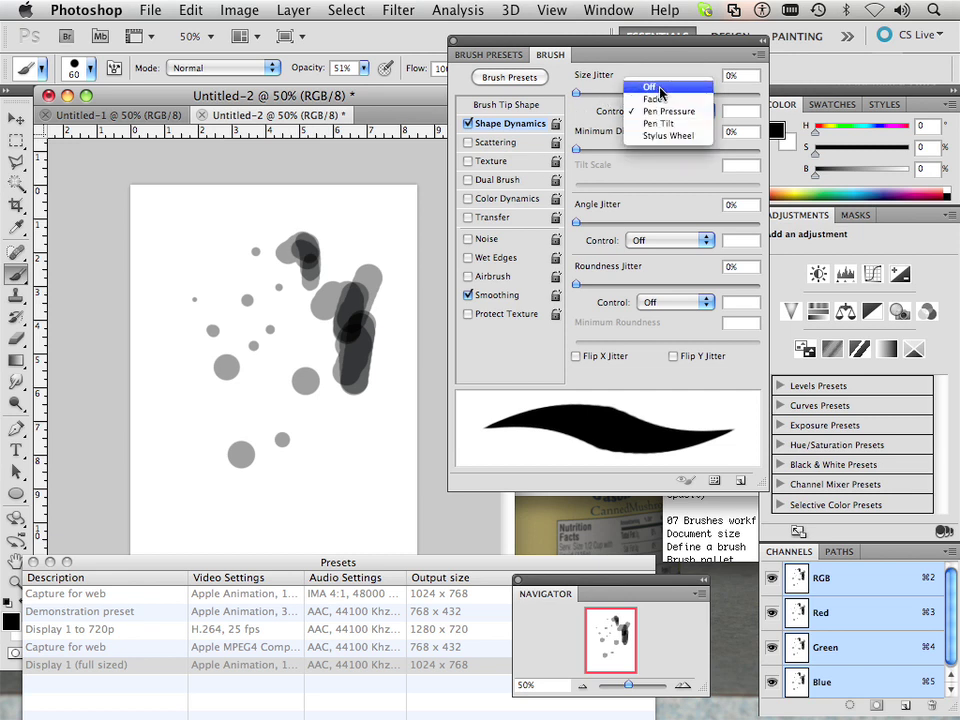
left_click(655, 89)
left_click_drag(184, 258, 176, 440)
Set the Size Jitter control to Pen Pressure and paint a vertical stroke that widens downward beside the even-width one.
left_click(632, 111)
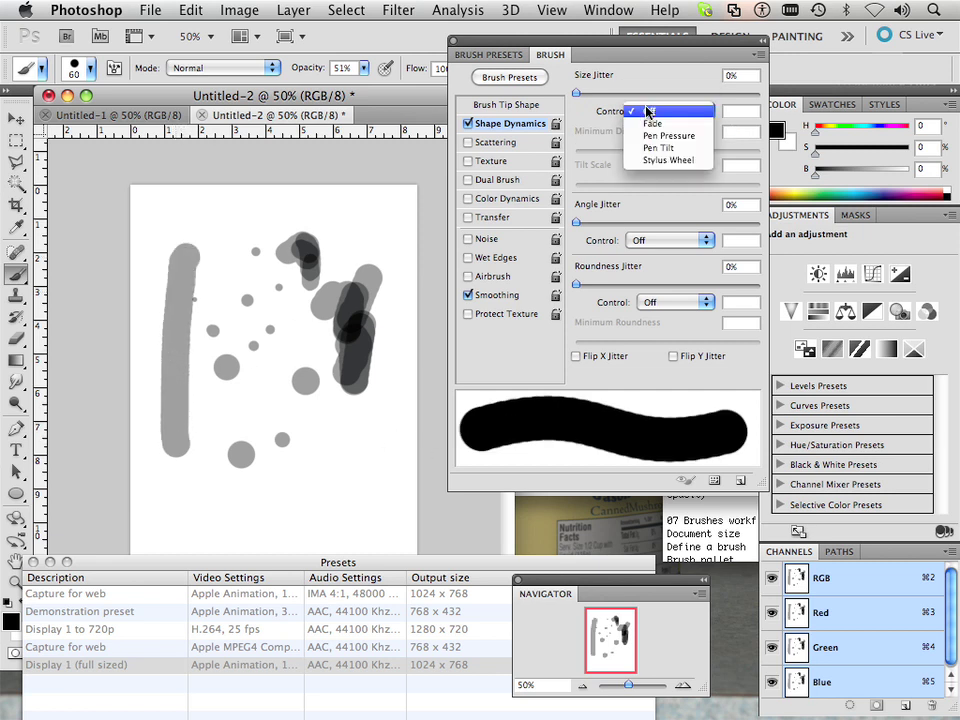
left_click(650, 134)
left_click_drag(212, 208, 203, 385)
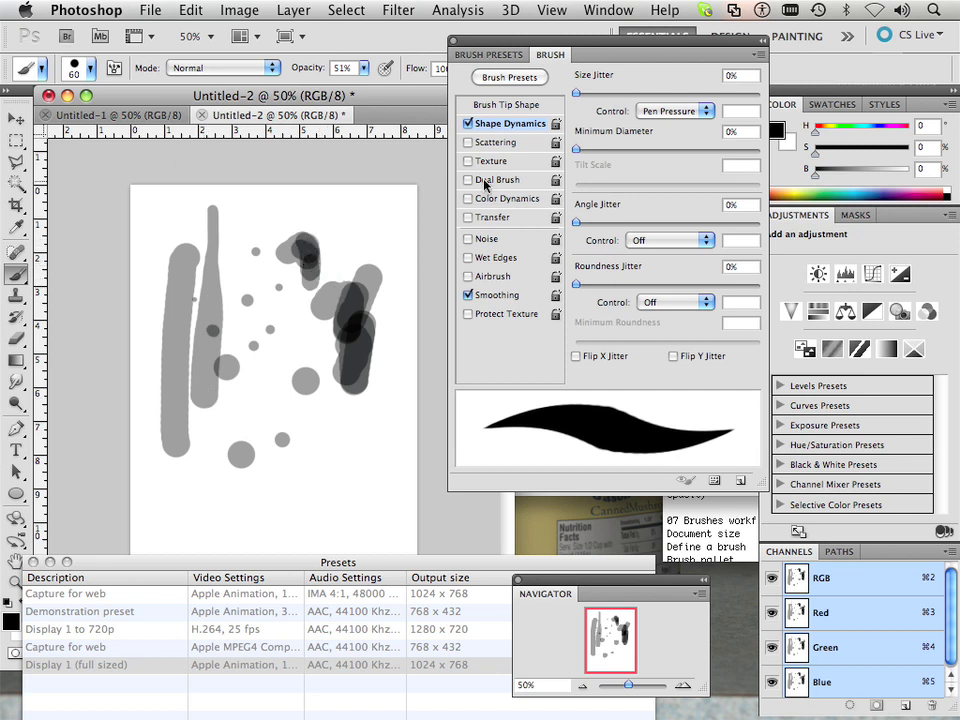
Enable Scattering with Scatter at 107% and paint dense overlapping scattered strokes in the page's lower right area.
left_click(500, 142)
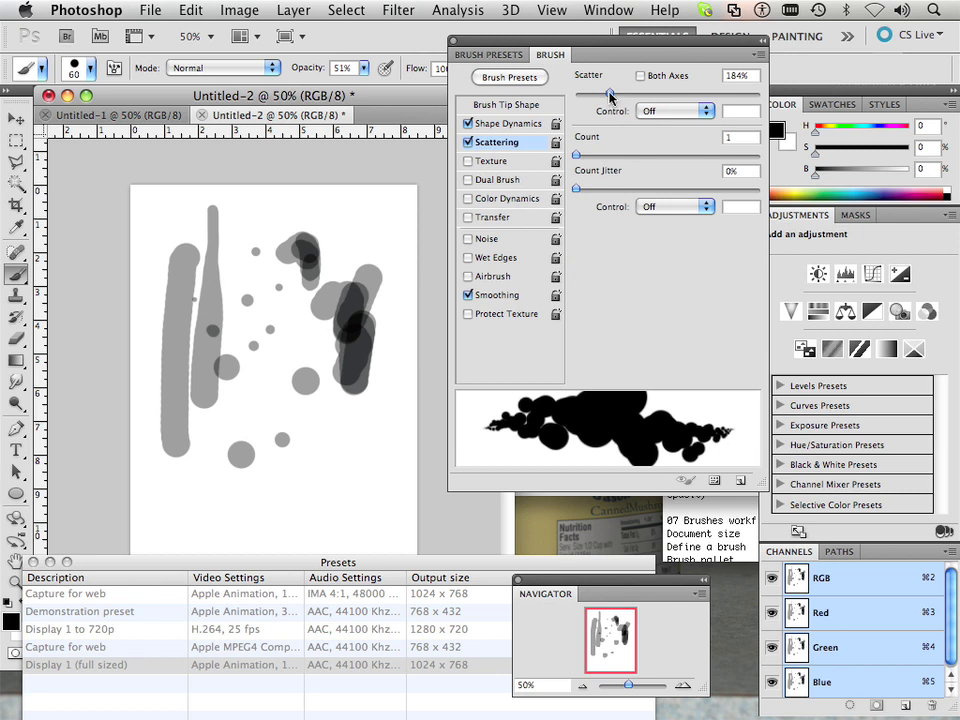
left_click_drag(610, 95, 596, 96)
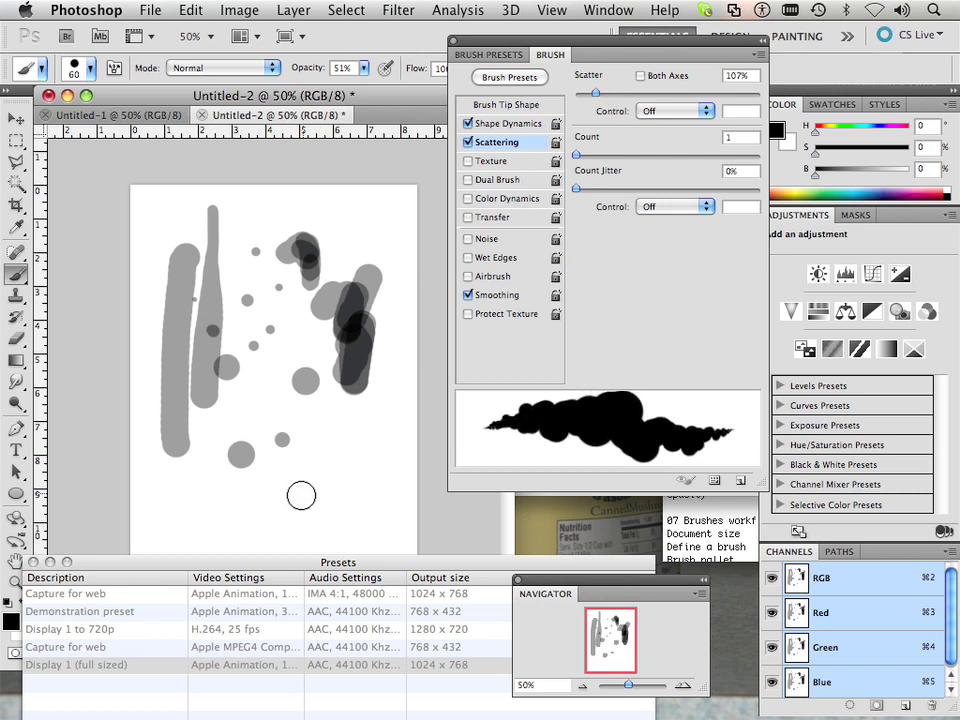
mouse_move(301, 495)
left_mouse_down()
mouse_move(357, 426)
mouse_move(305, 491)
mouse_move(357, 426)
mouse_move(316, 483)
mouse_move(298, 473)
mouse_move(313, 471)
mouse_move(301, 445)
mouse_move(306, 452)
mouse_move(327, 423)
mouse_move(309, 447)
mouse_move(329, 444)
mouse_move(318, 428)
mouse_move(315, 438)
mouse_move(324, 416)
mouse_move(308, 442)
mouse_move(314, 490)
mouse_move(343, 463)
mouse_move(393, 456)
mouse_move(367, 468)
mouse_move(399, 452)
left_mouse_up()
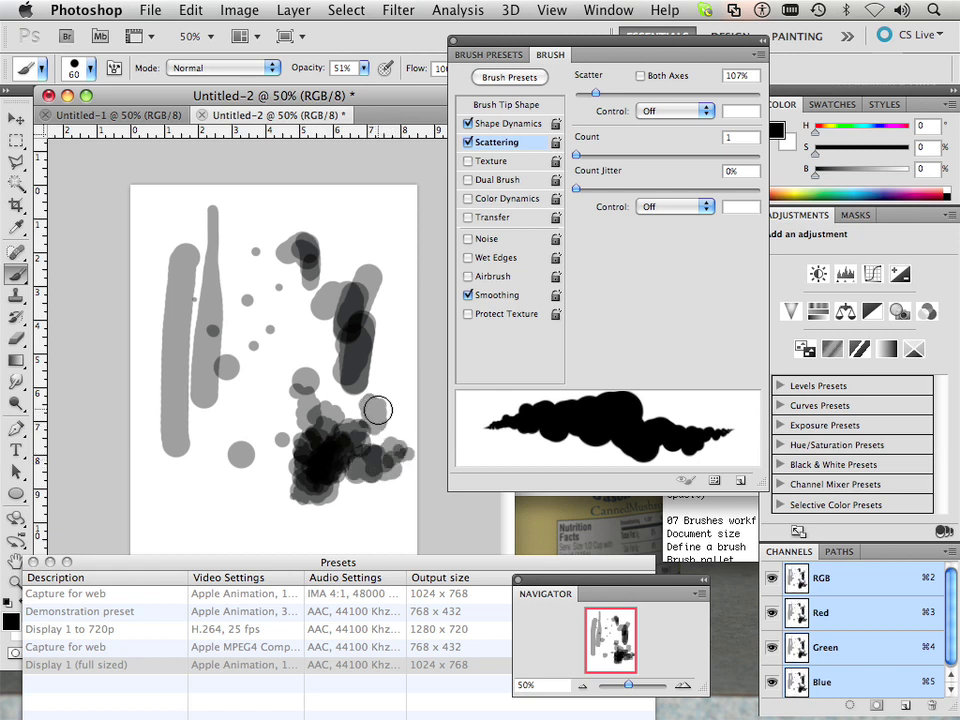
left_click_drag(315, 497, 276, 520)
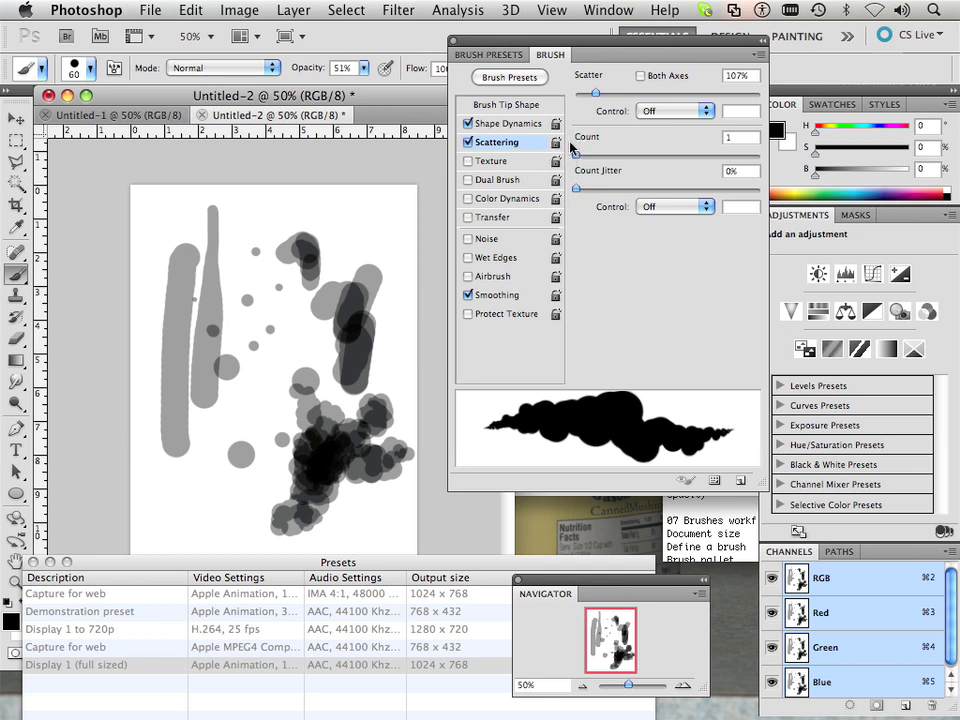
Set the brush tip's angle to -163° and its roundness to 48%.
left_click(490, 106)
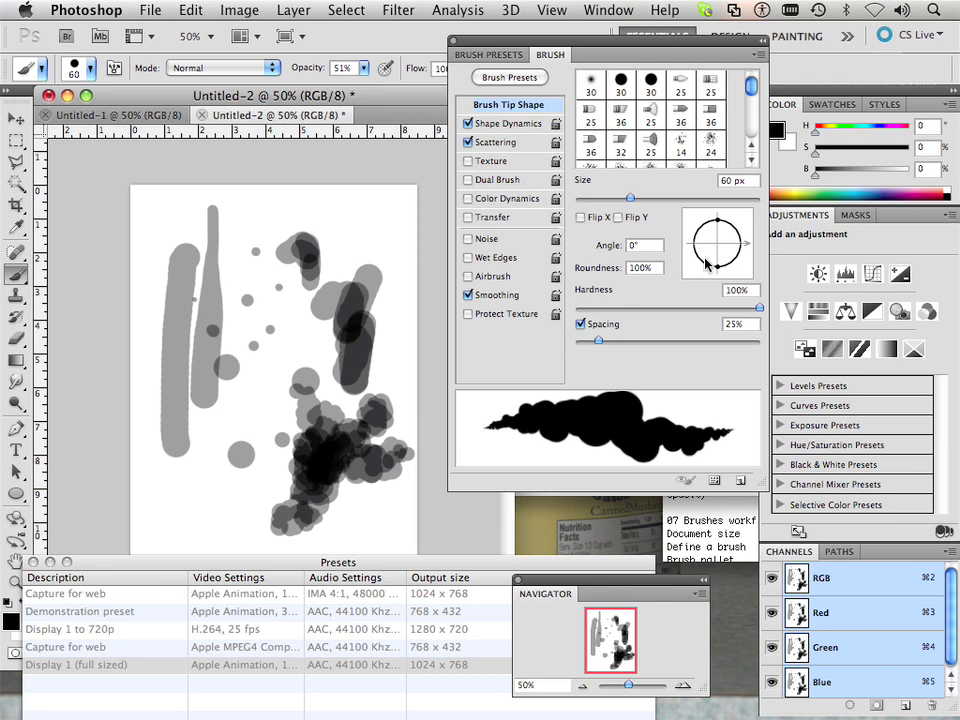
mouse_move(706, 266)
left_mouse_down()
mouse_move(726, 226)
mouse_move(710, 224)
mouse_move(695, 254)
mouse_move(703, 257)
left_mouse_up()
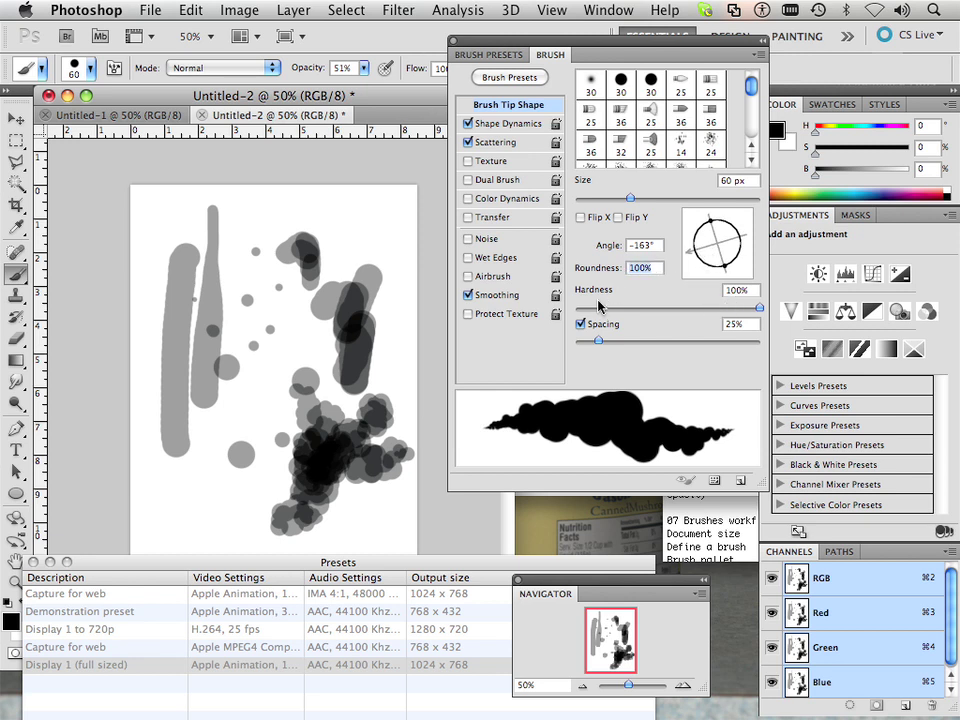
type("50")
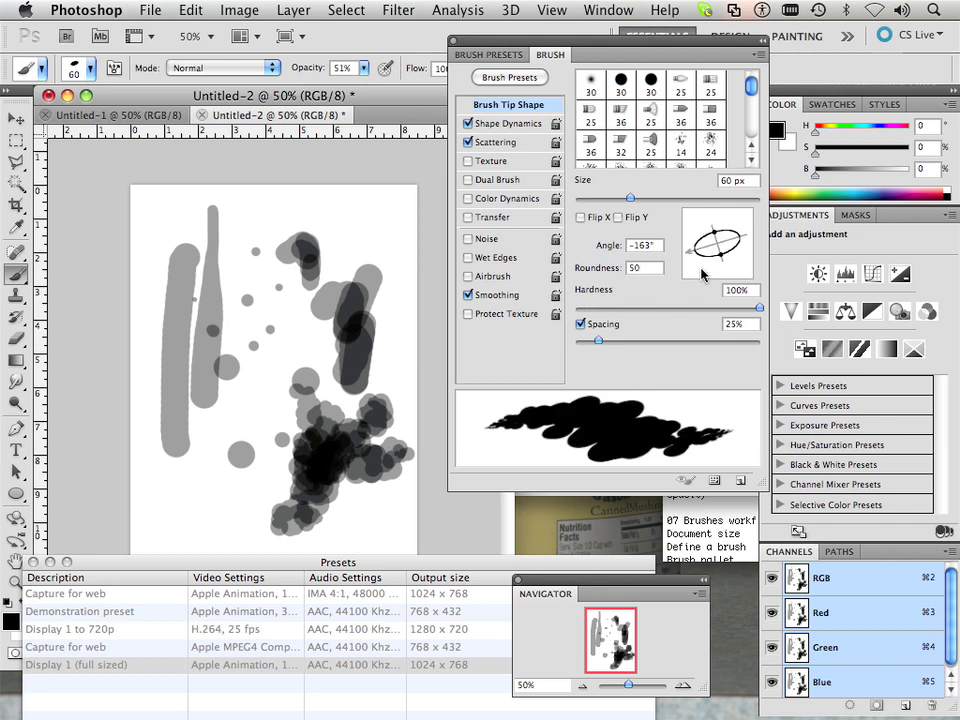
mouse_move(716, 255)
left_mouse_down()
mouse_move(716, 263)
mouse_move(716, 253)
left_mouse_up()
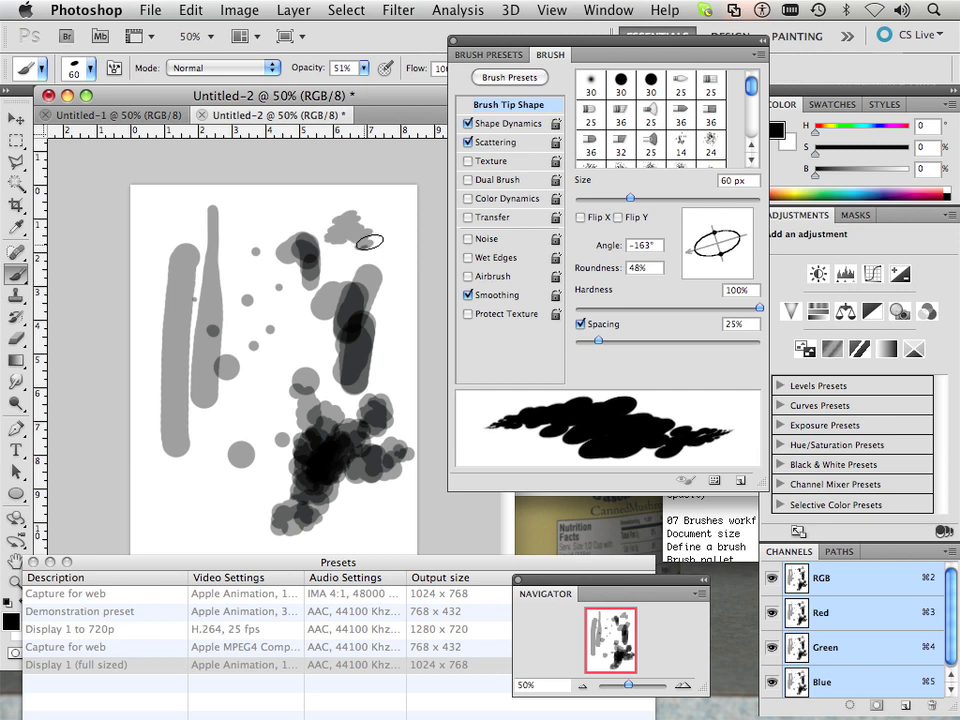
Paint scattered strokes with the flattened tip in the page's upper right corner and diagonally from the lower left toward the middle.
left_click_drag(335, 224, 392, 238)
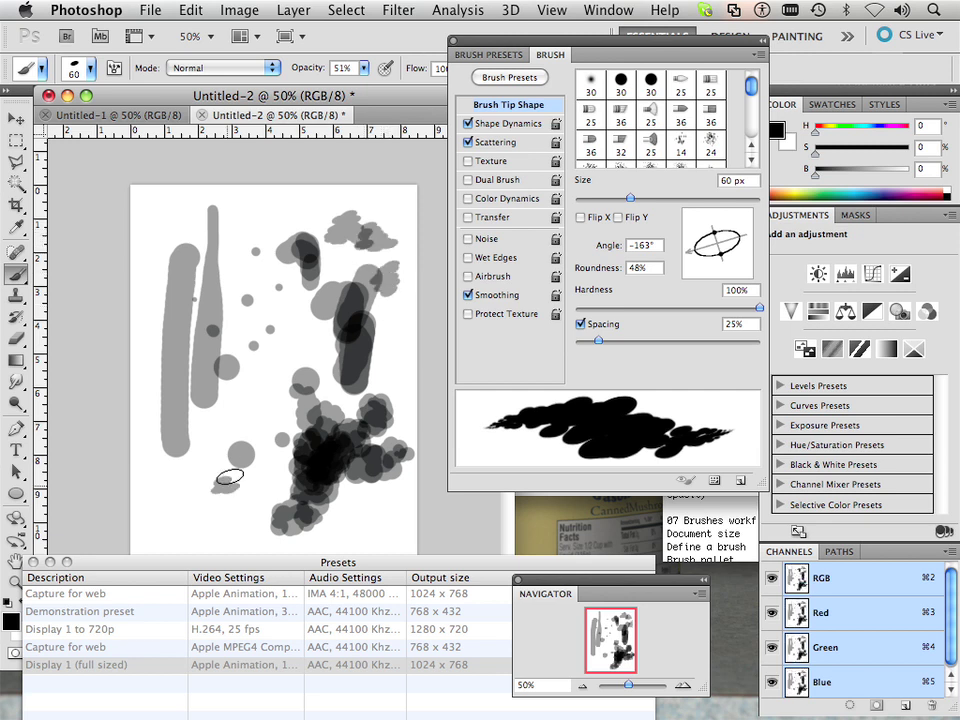
left_click_drag(225, 480, 278, 409)
Rotate the flattened brush tip to an angle of 108°.
mouse_move(692, 252)
left_mouse_down()
mouse_move(704, 257)
mouse_move(727, 220)
mouse_move(694, 254)
mouse_move(709, 219)
left_mouse_up()
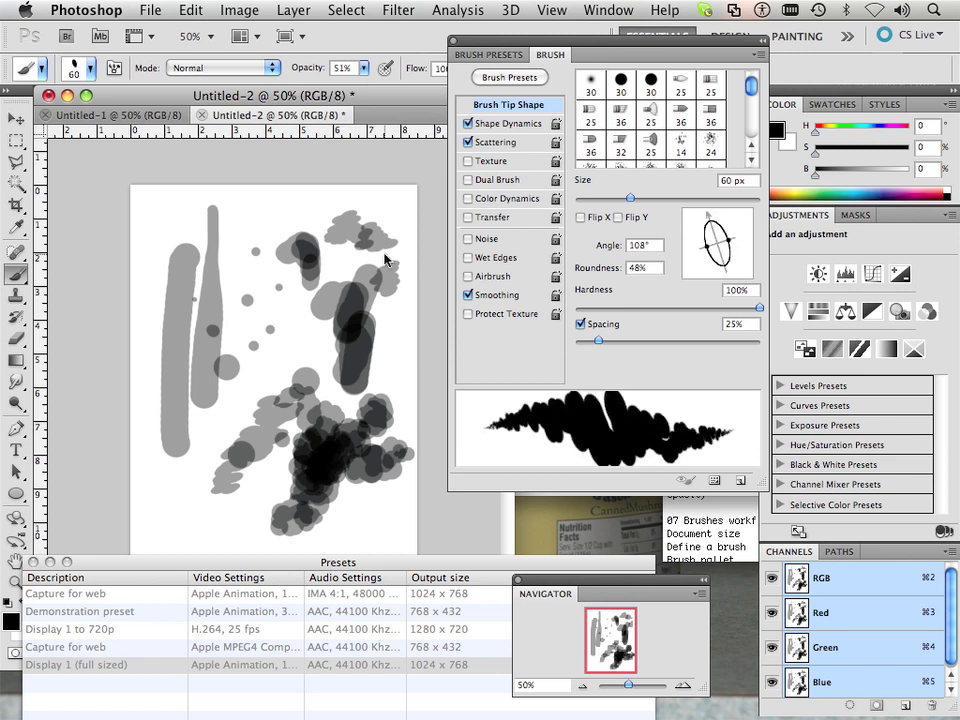
Paint scattered strokes down the page's middle with the tilted tip, and rotate the brush tip to an angle of -40°.
mouse_move(270, 337)
left_mouse_down()
mouse_move(251, 364)
mouse_move(300, 305)
left_mouse_up()
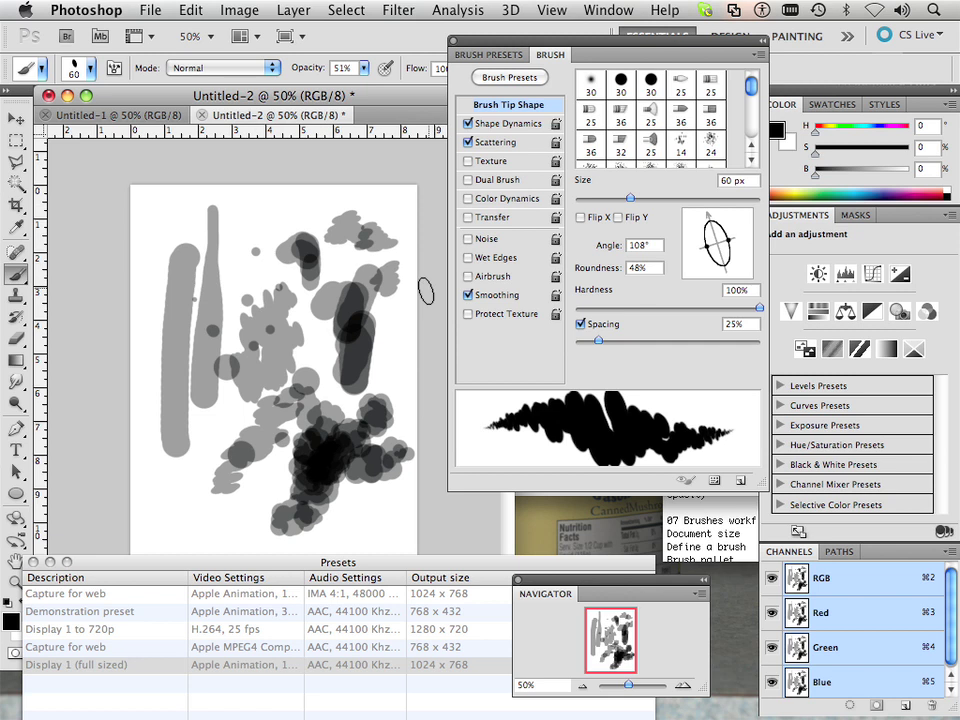
mouse_move(708, 230)
left_mouse_down()
mouse_move(696, 243)
mouse_move(731, 229)
mouse_move(730, 256)
mouse_move(715, 240)
mouse_move(718, 227)
mouse_move(722, 254)
mouse_move(713, 257)
left_mouse_up()
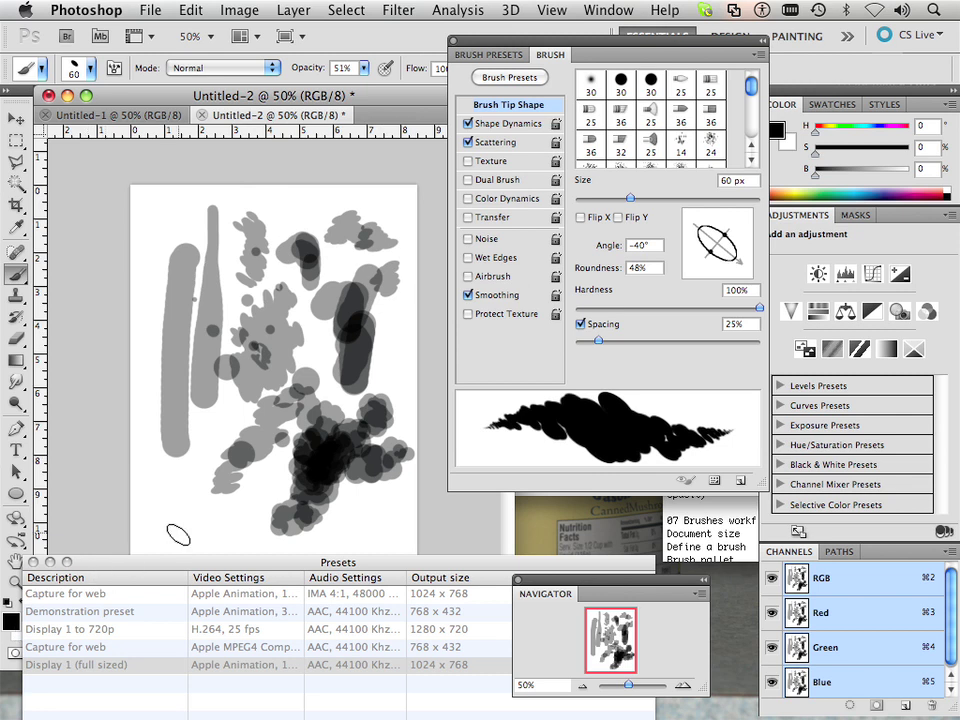
Set the background color to bright red (S 96%, B 100%) and the foreground color to dark maroon (S 51%, B 16%).
left_click_drag(95, 591, 161, 574)
left_click(86, 501)
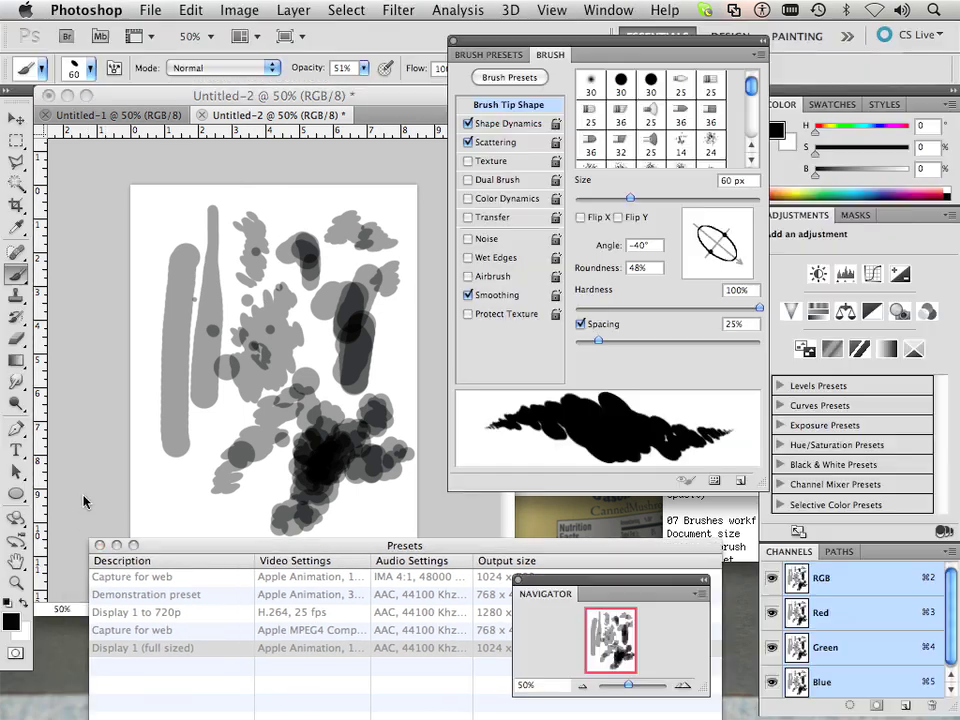
left_click(11, 622)
mouse_move(500, 215)
left_mouse_down()
mouse_move(493, 191)
mouse_move(505, 121)
left_mouse_up()
left_click(664, 110)
key("b")
key("x")
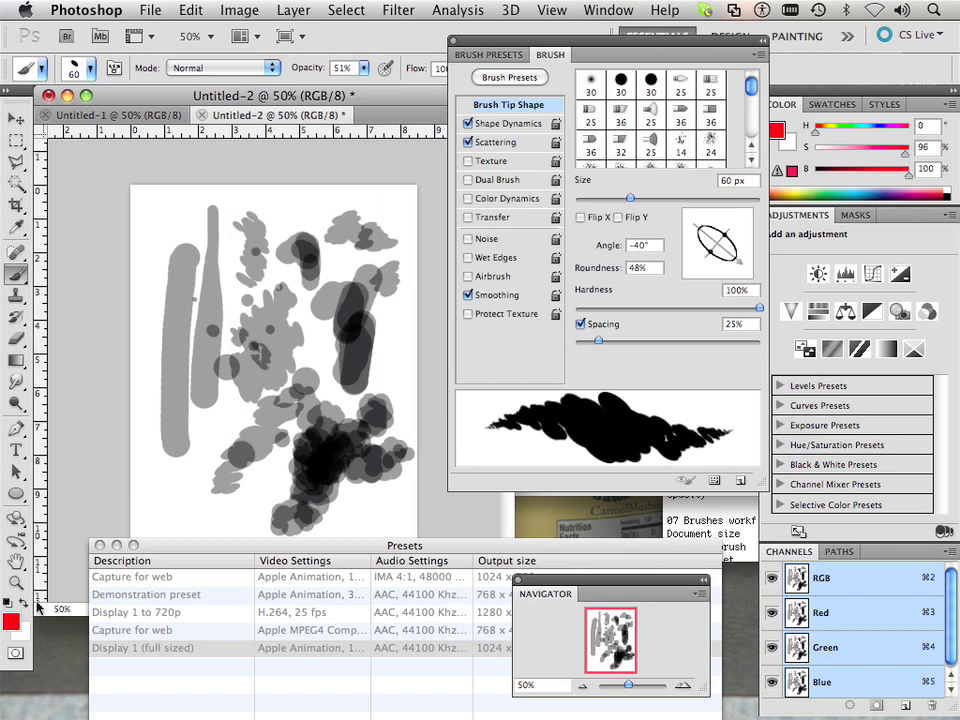
left_click(11, 622)
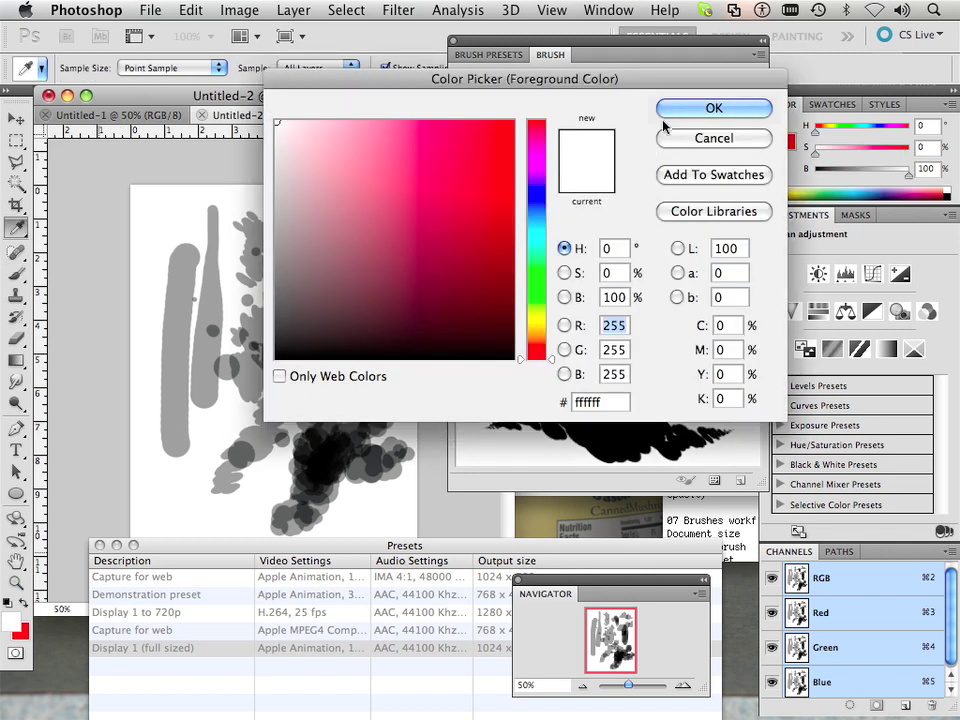
left_click(712, 108)
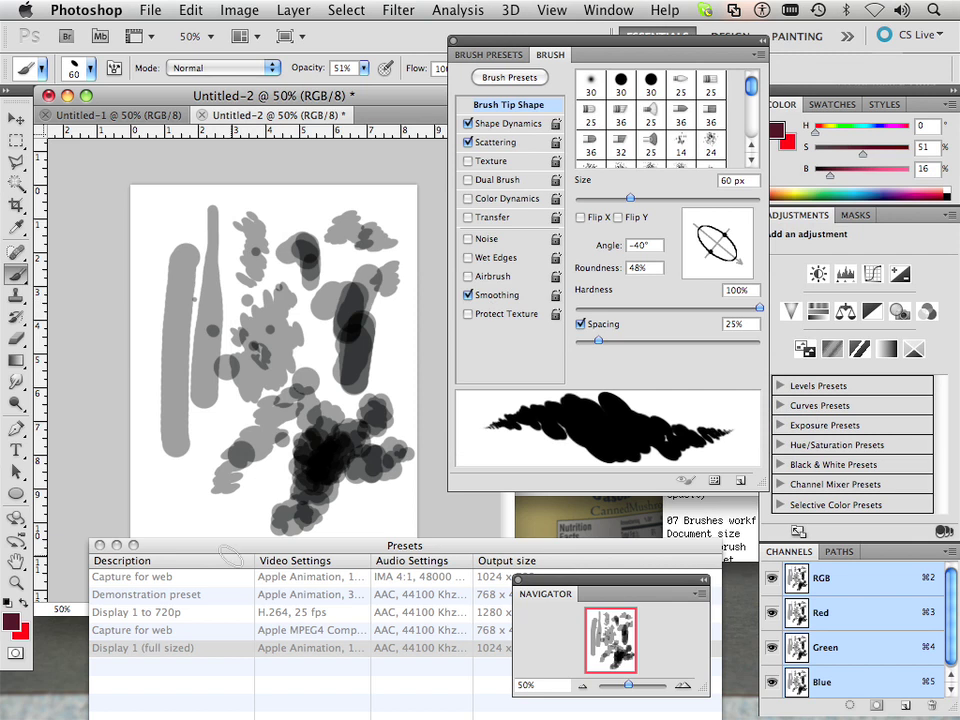
Enable Color Dynamics with Foreground/Background Jitter controlled by Pen Pressure, and paint overlapping red strokes in the page's upper right area.
left_click(507, 200)
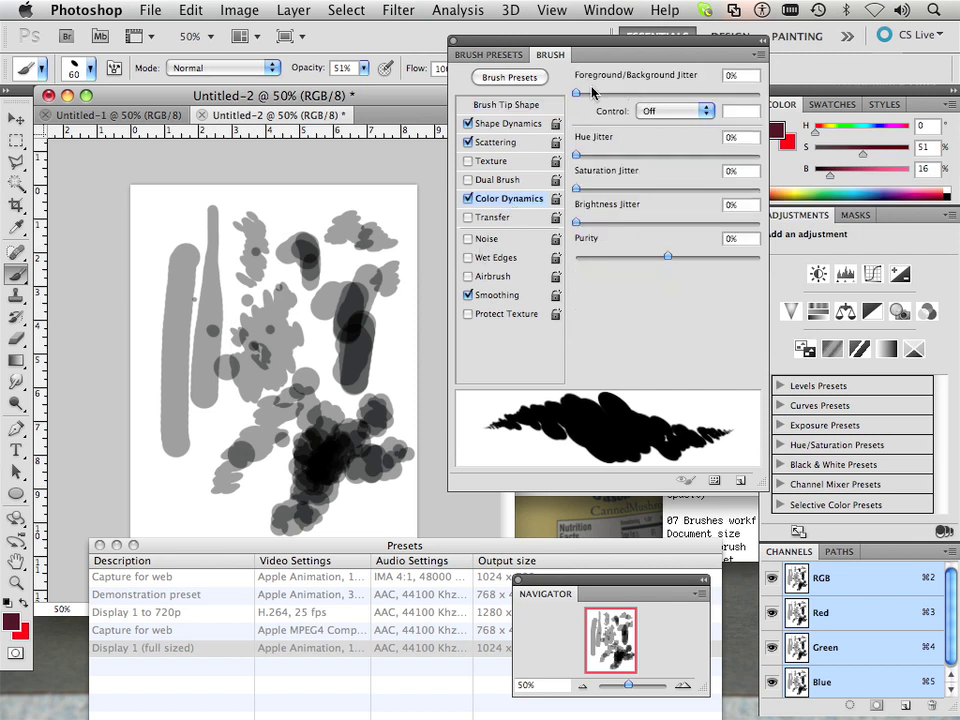
left_click(676, 111)
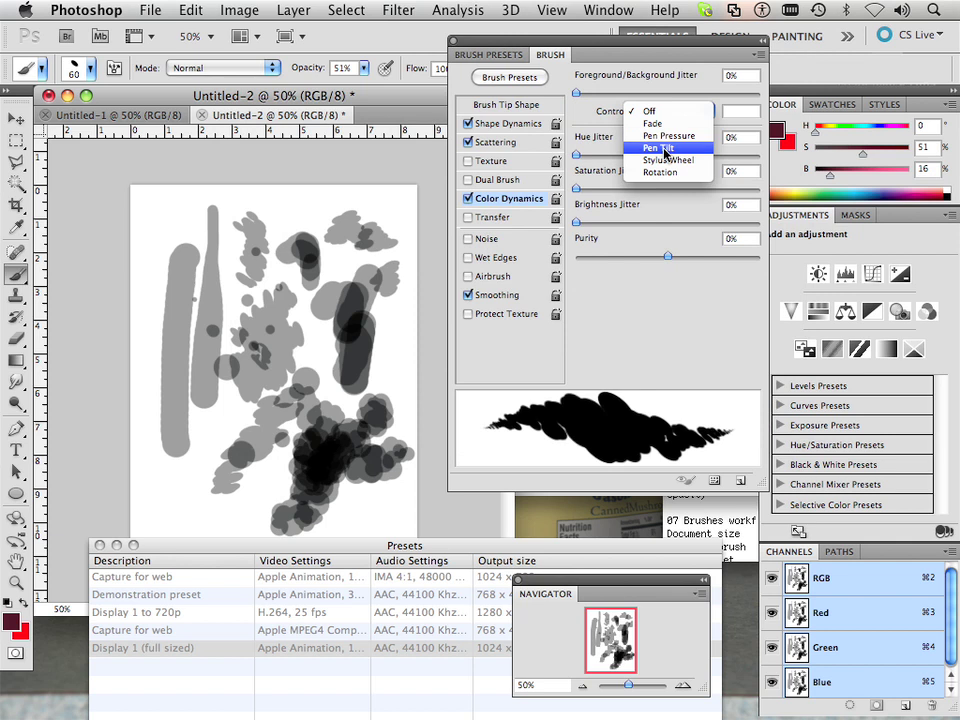
left_click(666, 135)
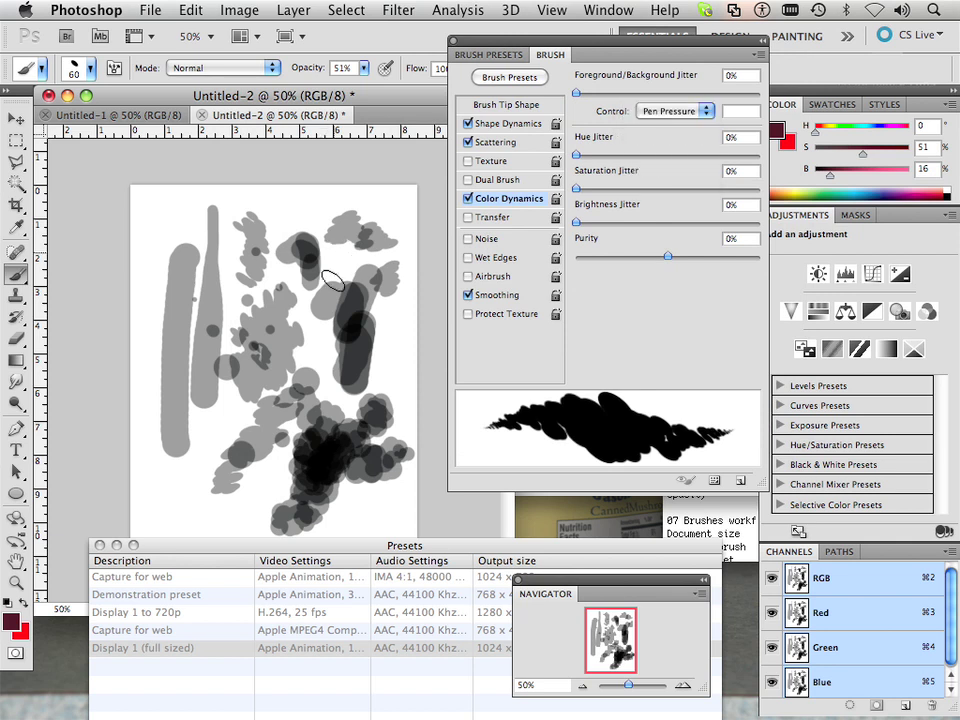
mouse_move(333, 281)
left_mouse_down()
mouse_move(322, 262)
mouse_move(340, 292)
mouse_move(327, 243)
mouse_move(320, 255)
mouse_move(340, 250)
mouse_move(335, 275)
mouse_move(359, 299)
mouse_move(365, 270)
mouse_move(375, 290)
mouse_move(349, 315)
mouse_move(383, 280)
mouse_move(366, 266)
mouse_move(380, 250)
mouse_move(362, 272)
mouse_move(373, 253)
mouse_move(349, 328)
left_mouse_up()
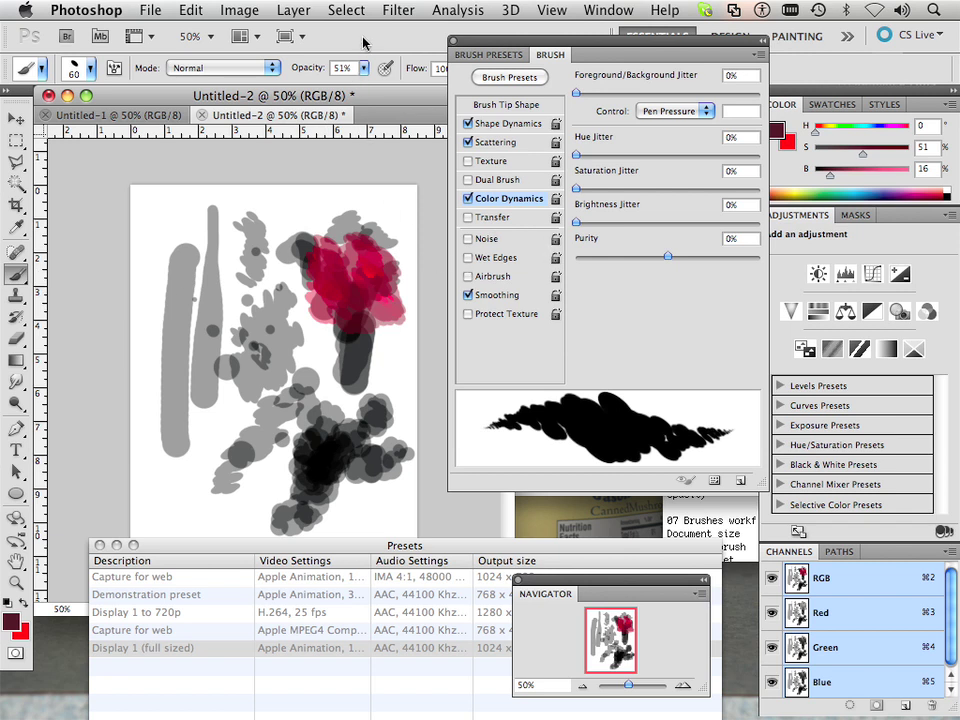
Set the brush opacity to 100% and paint strokes diagonally over the upper left part of the red patch.
left_click(365, 67)
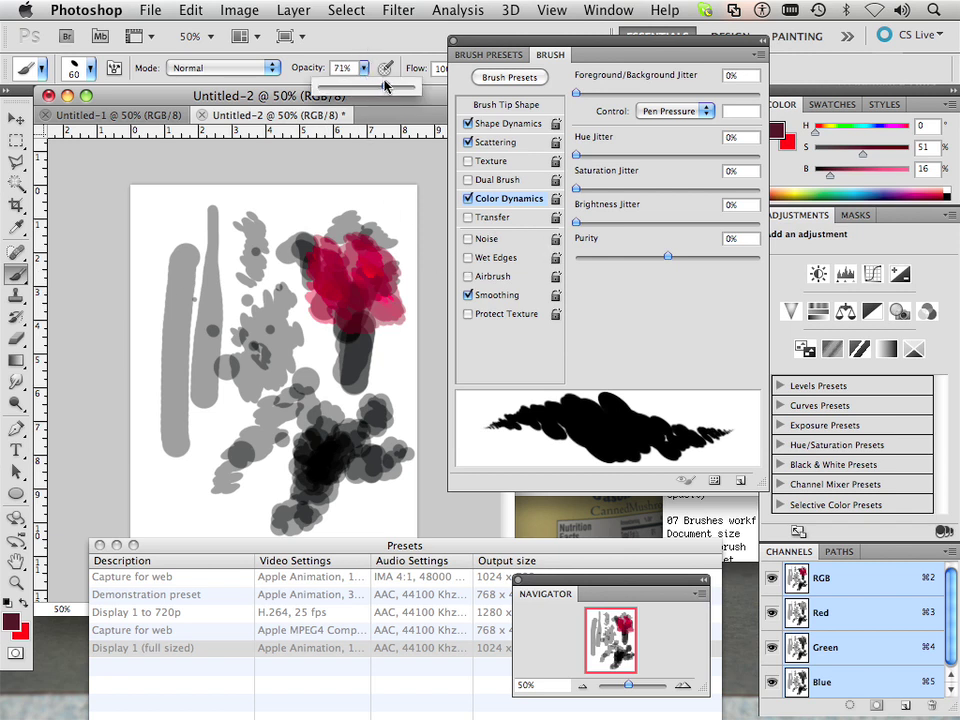
left_click_drag(340, 88, 421, 100)
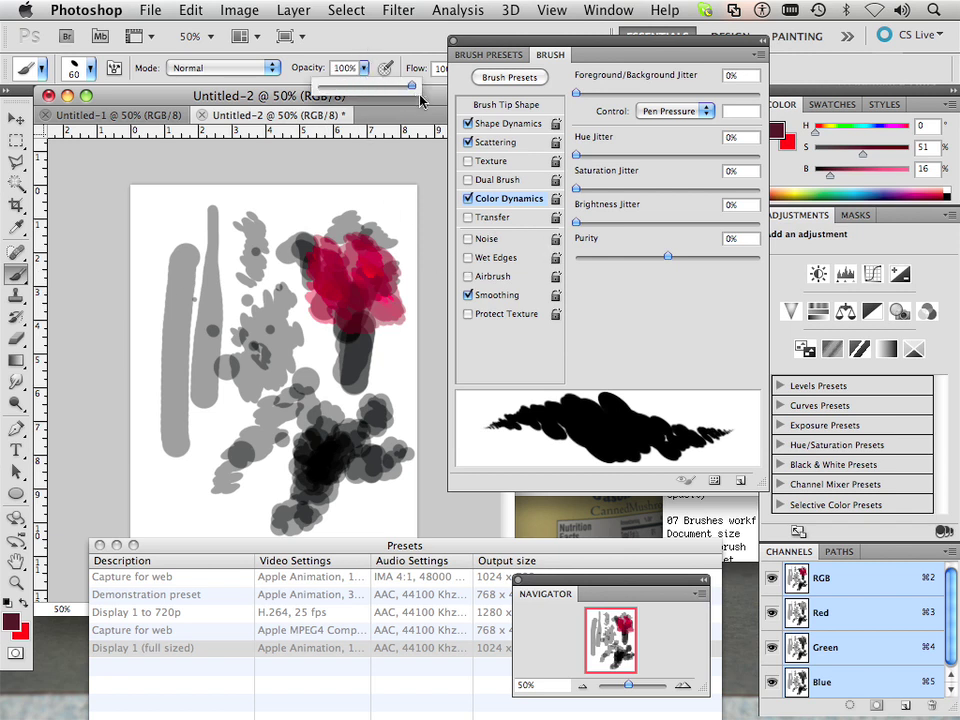
left_click(311, 224)
mouse_move(312, 226)
left_mouse_down()
mouse_move(343, 270)
mouse_move(335, 240)
mouse_move(349, 262)
left_mouse_up()
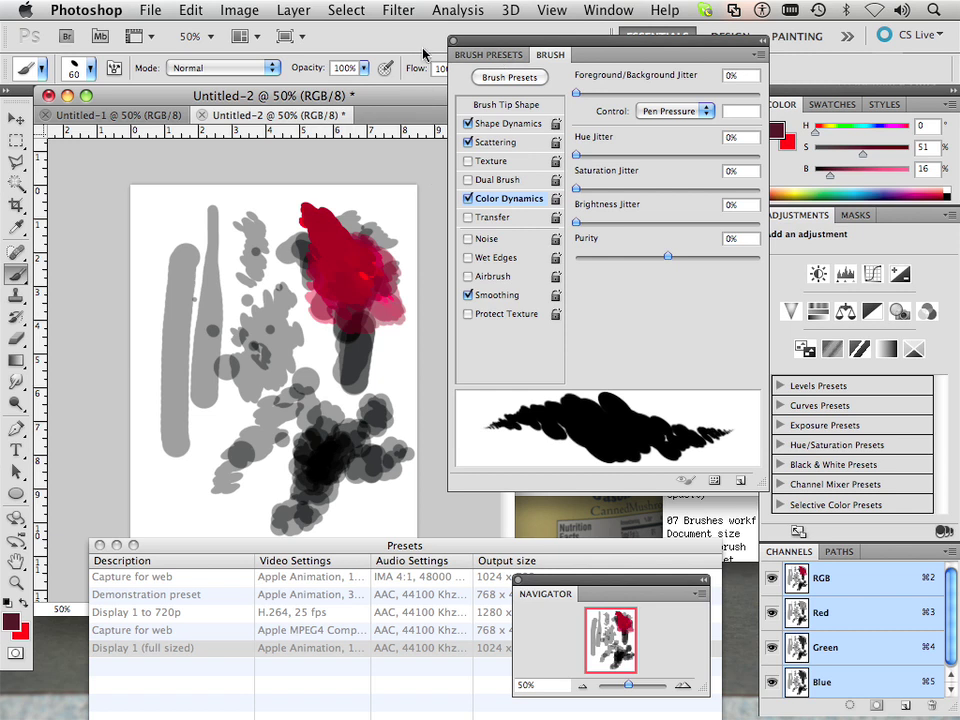
Set the brush opacity to 82% and paint strokes from the page's top edge down through the red patch to its lower end.
left_click(362, 68)
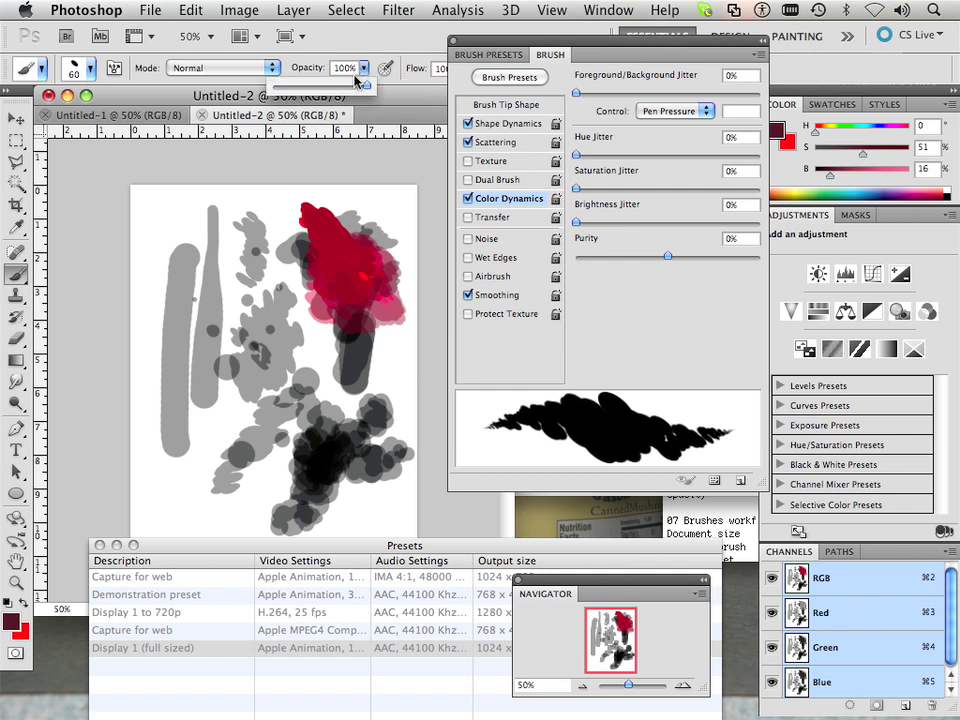
left_click_drag(368, 85, 307, 100)
left_click_drag(315, 178, 328, 246)
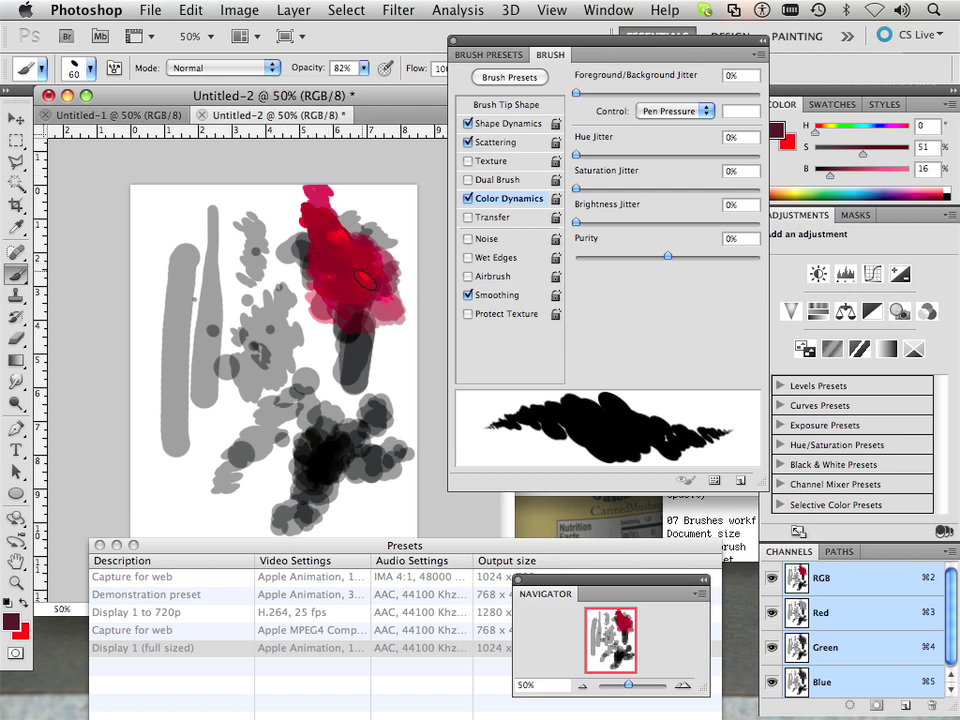
mouse_move(346, 336)
left_mouse_down()
mouse_move(337, 304)
mouse_move(352, 302)
mouse_move(364, 333)
mouse_move(356, 273)
mouse_move(370, 333)
left_mouse_up()
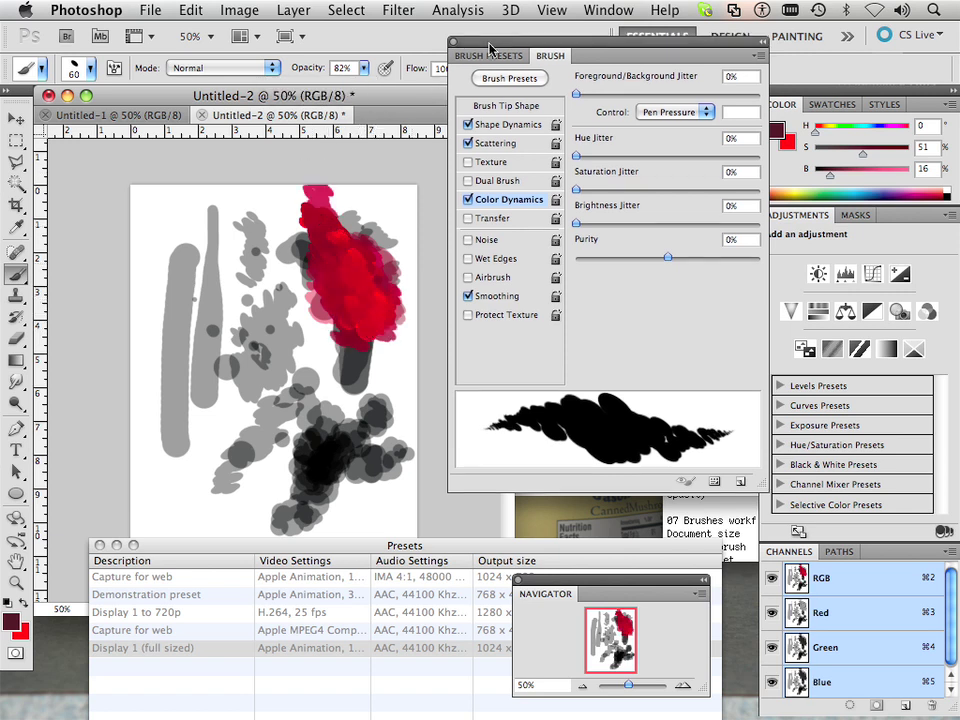
Set the brush flow to 61% and paint red strokes in the page's upper right corner and down a column left of the red patch.
left_click_drag(500, 44, 594, 60)
left_click(465, 68)
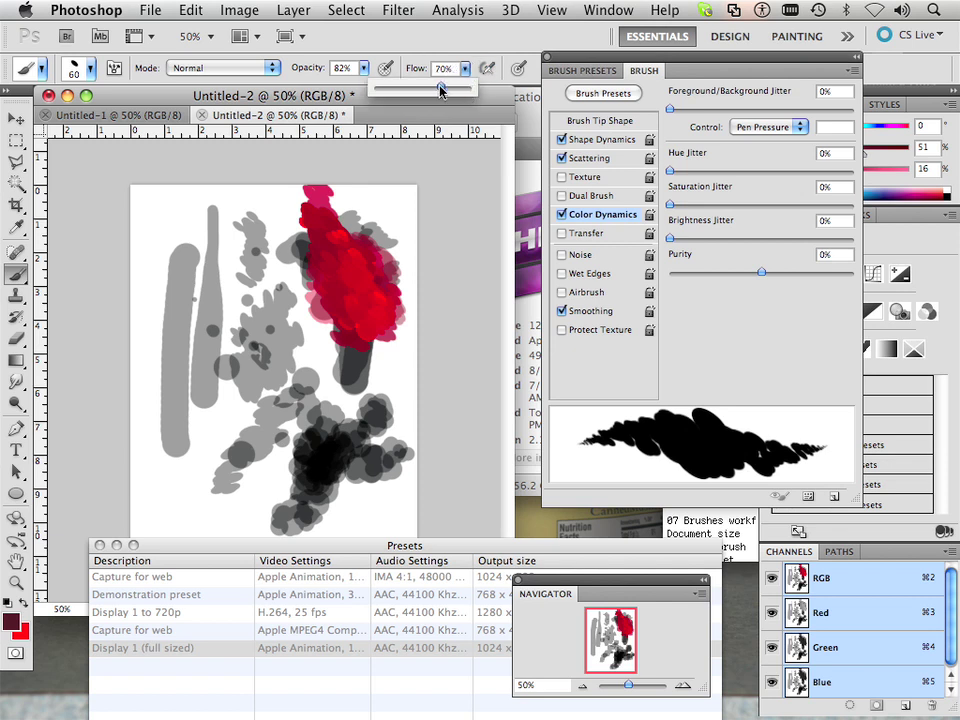
mouse_move(298, 237)
left_mouse_down()
mouse_move(350, 200)
mouse_move(378, 198)
mouse_move(405, 222)
left_mouse_up()
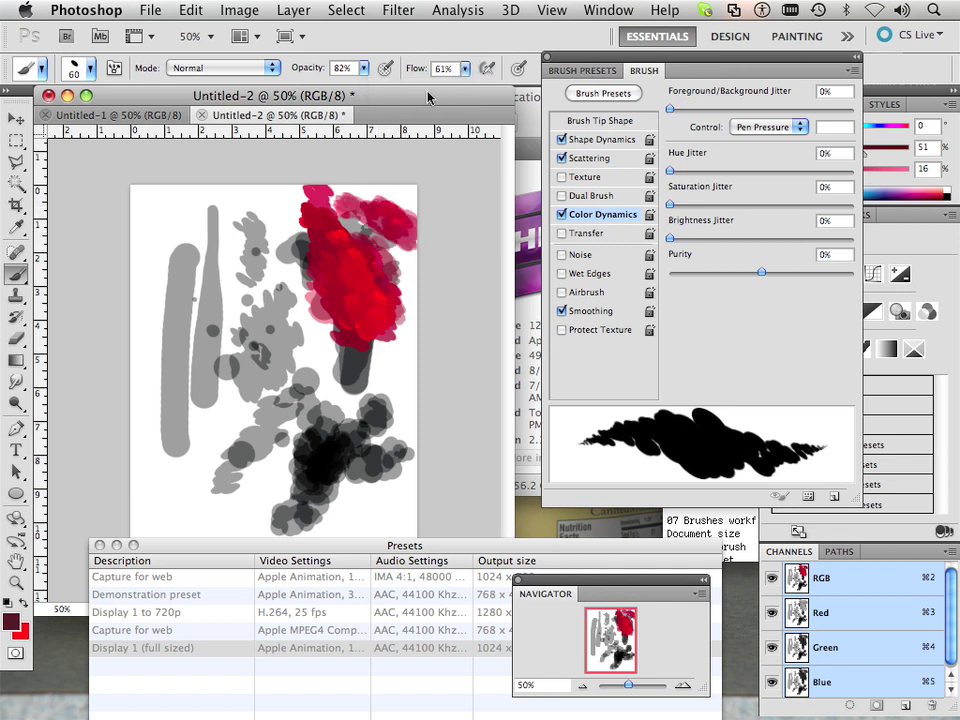
mouse_move(392, 212)
left_mouse_down()
mouse_move(405, 255)
mouse_move(368, 240)
left_mouse_up()
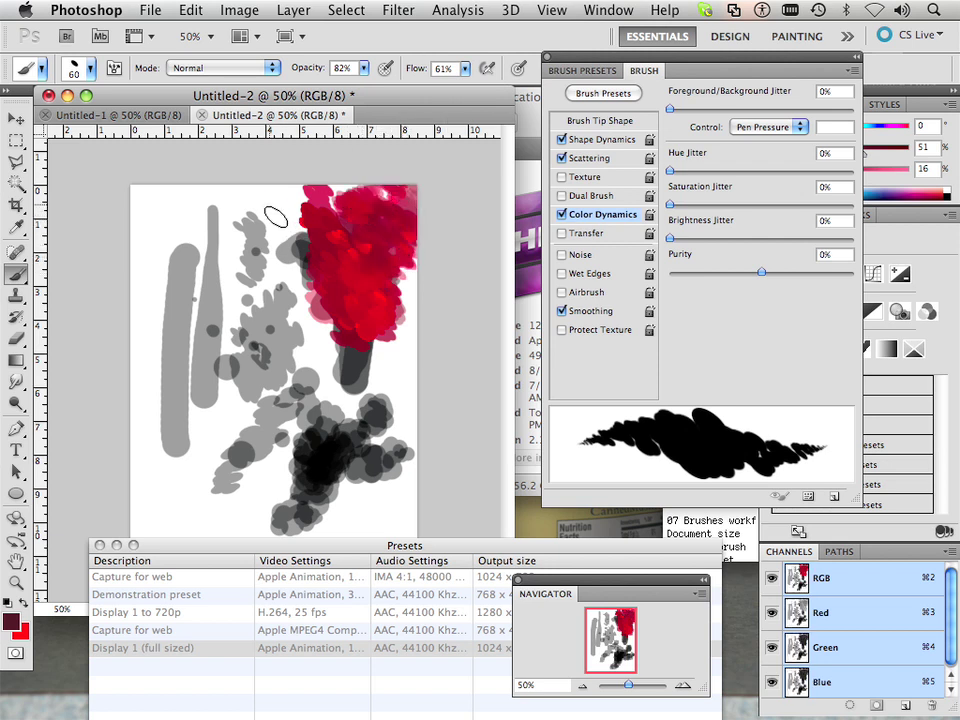
mouse_move(276, 217)
left_mouse_down()
mouse_move(304, 390)
mouse_move(289, 261)
mouse_move(299, 395)
mouse_move(275, 243)
mouse_move(282, 396)
mouse_move(267, 256)
mouse_move(275, 405)
mouse_move(303, 293)
left_mouse_up()
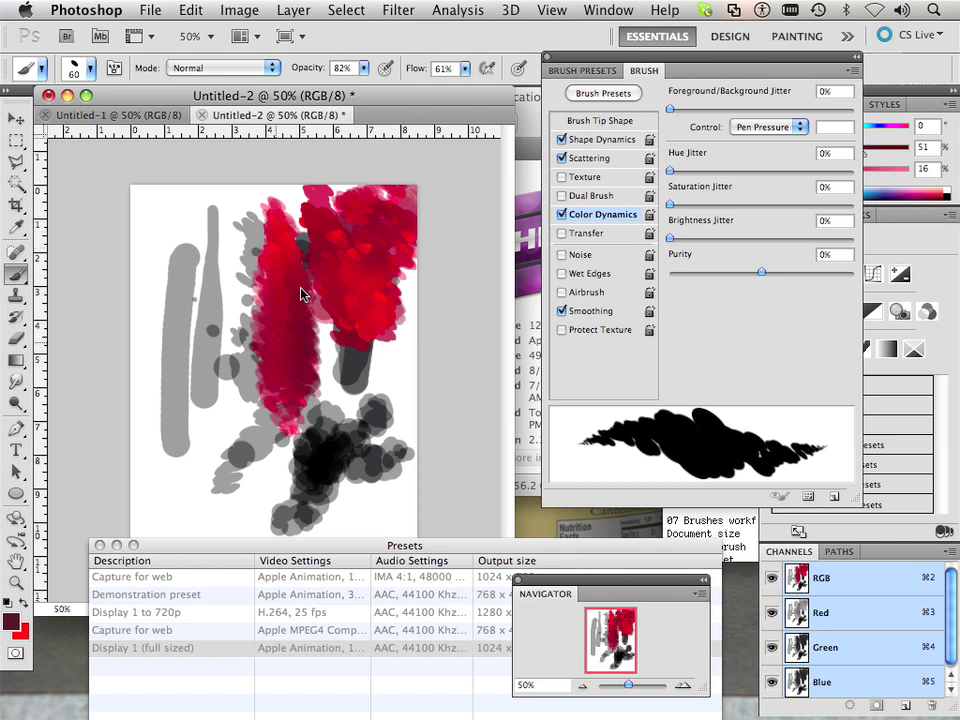
Set the brush flow to 100% and paint maroon and red strokes widening the middle column over its left side.
left_click(464, 68)
left_click_drag(467, 87, 505, 87)
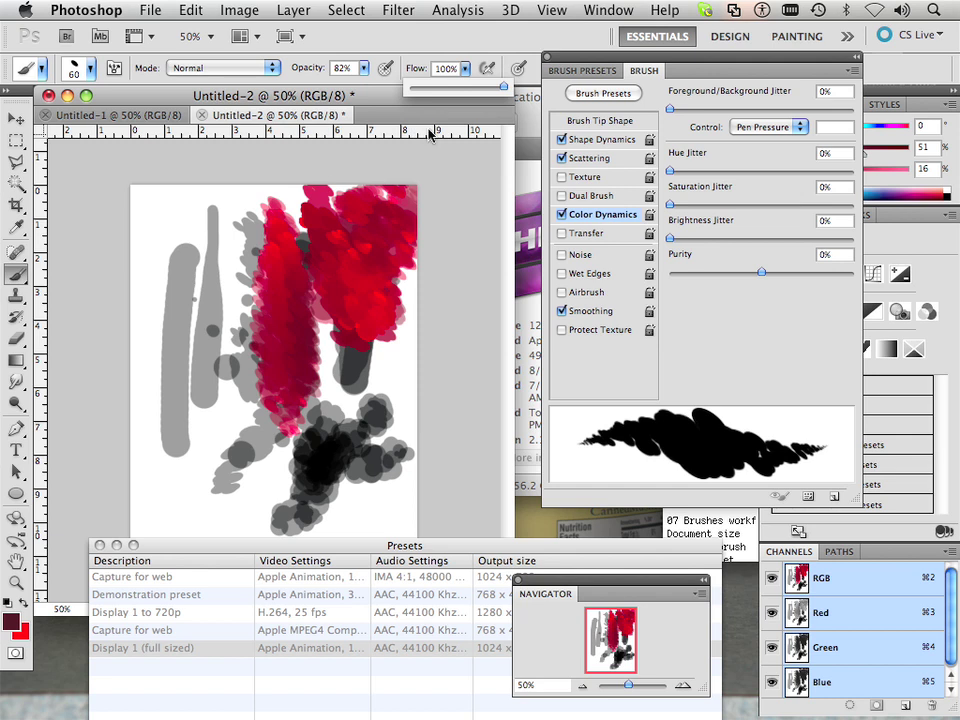
mouse_move(262, 215)
left_mouse_down()
mouse_move(243, 306)
mouse_move(249, 389)
mouse_move(249, 285)
mouse_move(257, 423)
mouse_move(258, 255)
mouse_move(262, 339)
left_mouse_up()
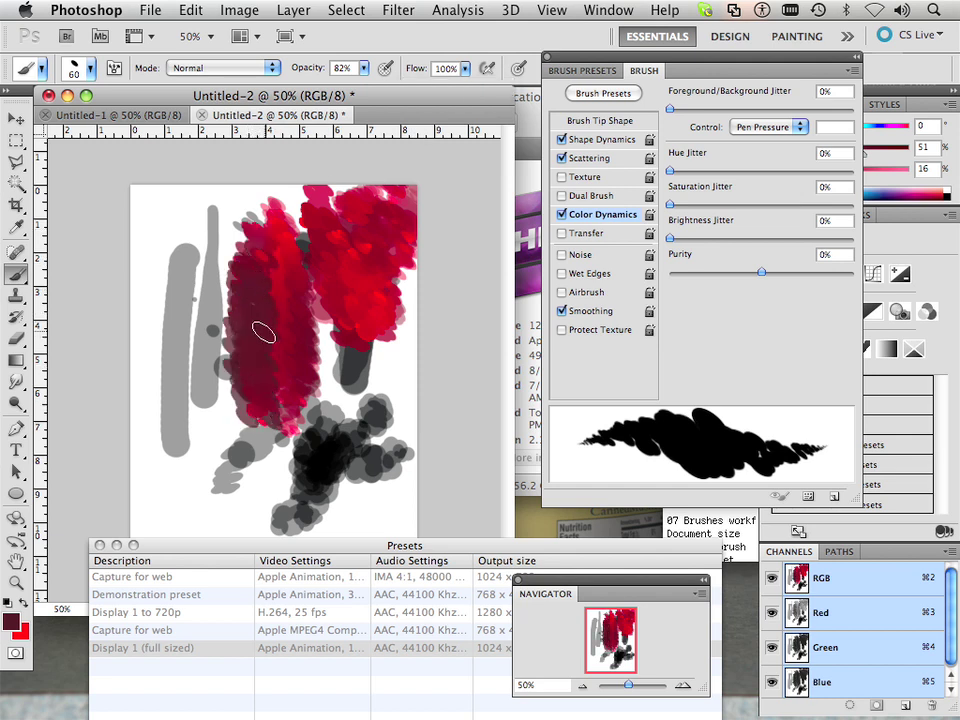
mouse_move(255, 295)
left_mouse_down()
mouse_move(265, 415)
mouse_move(267, 240)
left_mouse_up()
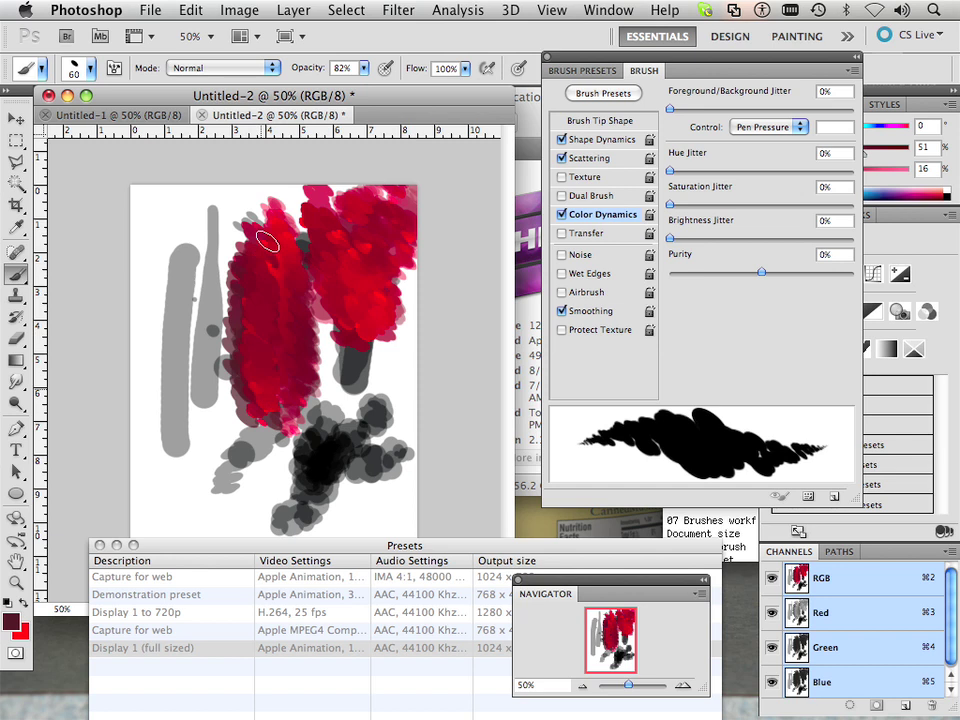
left_click_drag(287, 441, 228, 345)
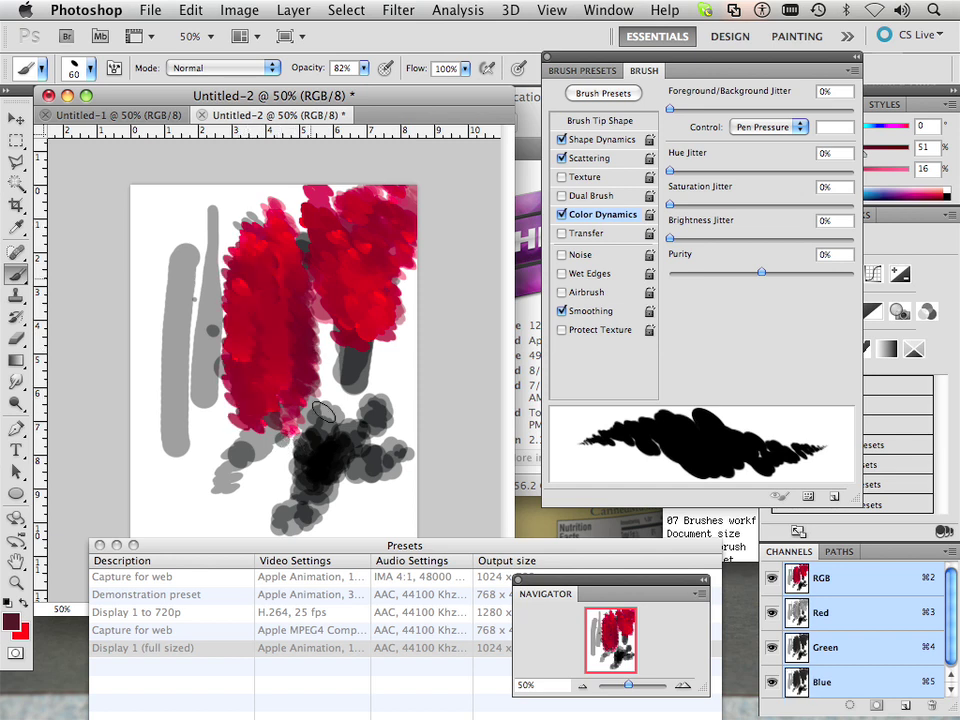
Extend the red painting over the tops of the gray strokes on the left and down the page's right side to the black patch.
left_click_drag(323, 411, 315, 272)
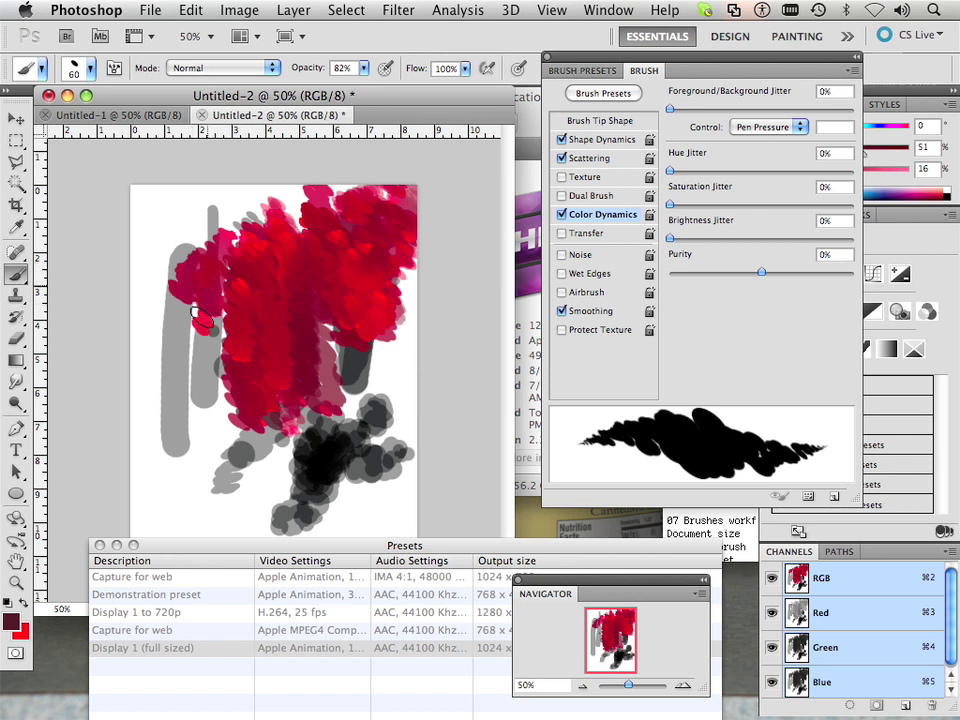
mouse_move(187, 282)
left_mouse_down()
mouse_move(198, 313)
mouse_move(213, 336)
mouse_move(410, 313)
left_mouse_up()
mouse_move(392, 386)
left_mouse_down()
mouse_move(416, 322)
mouse_move(405, 386)
mouse_move(404, 252)
mouse_move(413, 343)
mouse_move(408, 308)
mouse_move(377, 386)
mouse_move(344, 343)
mouse_move(341, 383)
mouse_move(324, 288)
mouse_move(339, 371)
mouse_move(350, 379)
mouse_move(359, 365)
mouse_move(350, 404)
left_mouse_up()
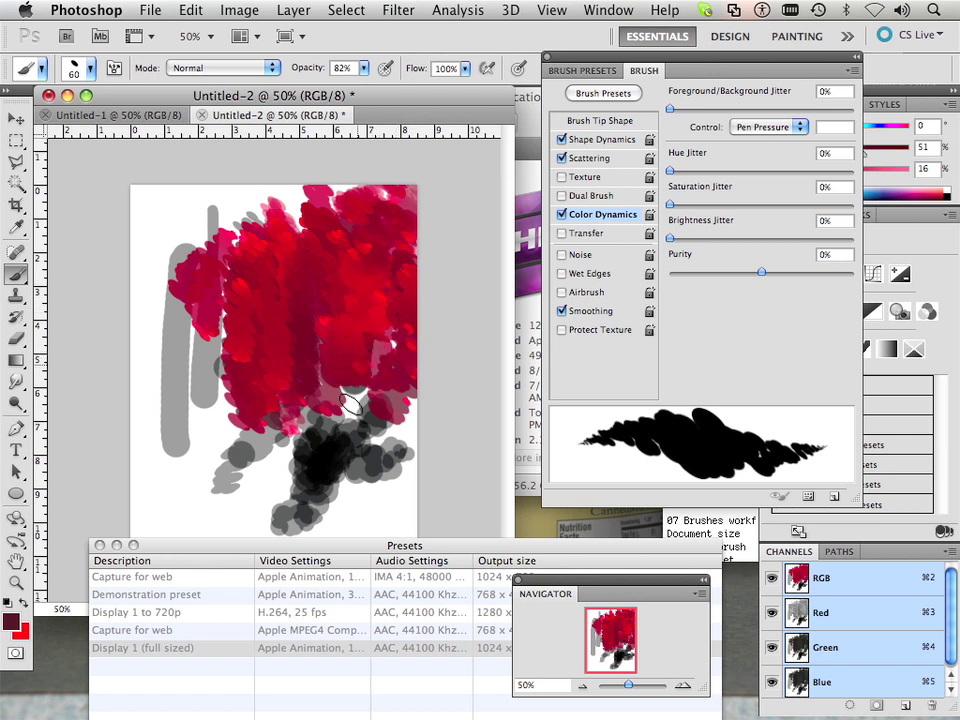